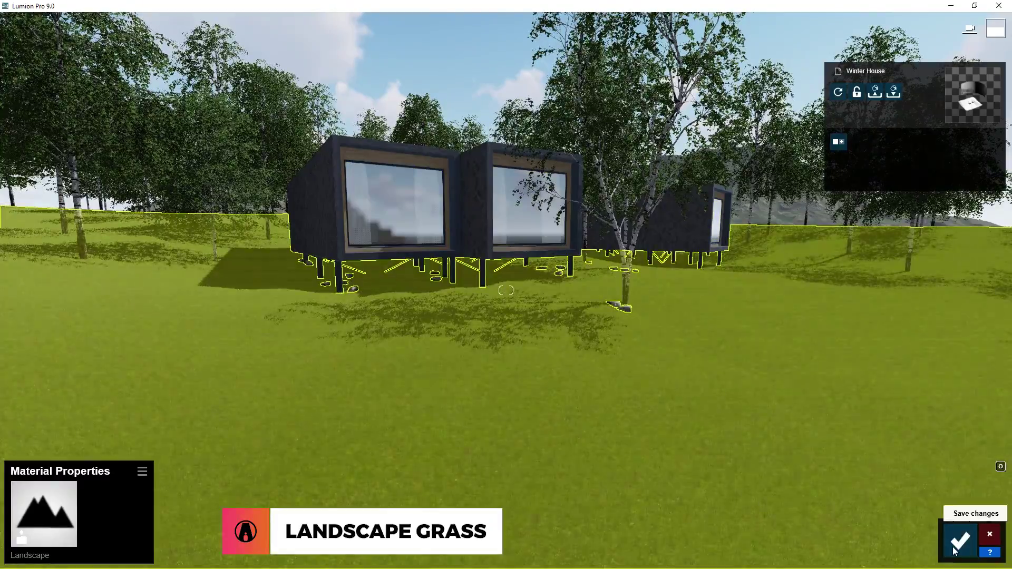
Save the ground's Landscape material and toggle the landscape grass off and back on
click(958, 542)
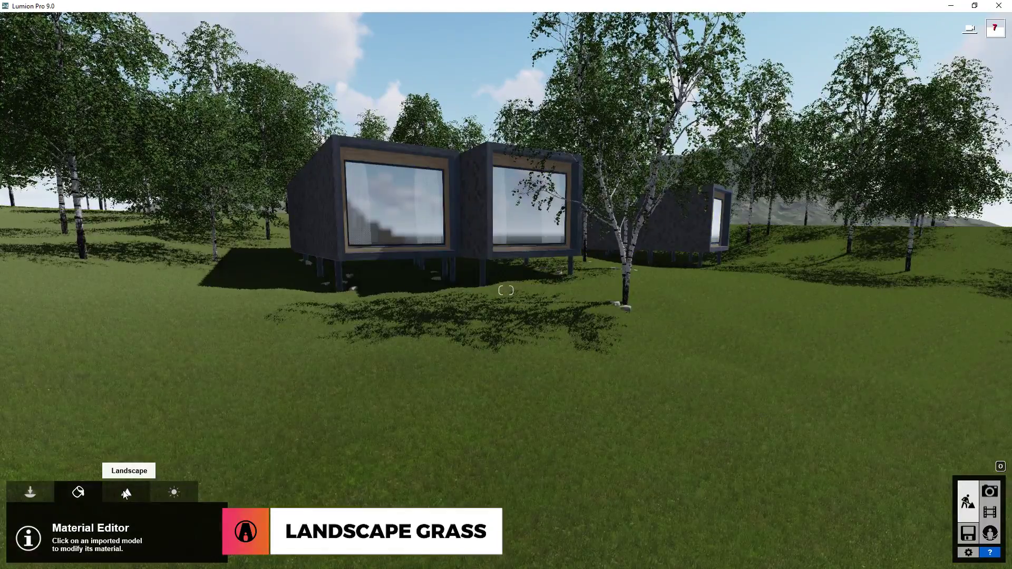
click(126, 493)
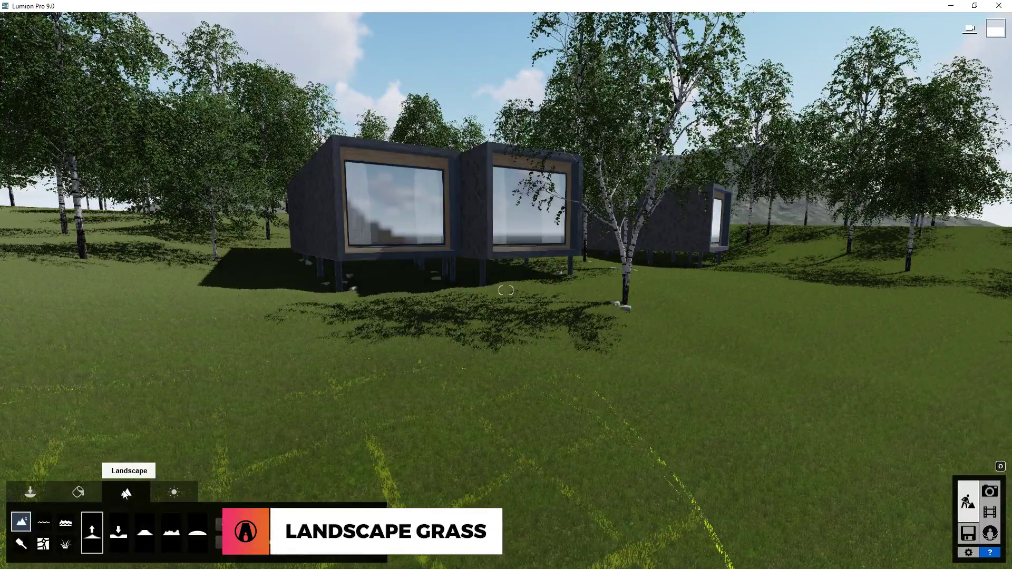
click(68, 546)
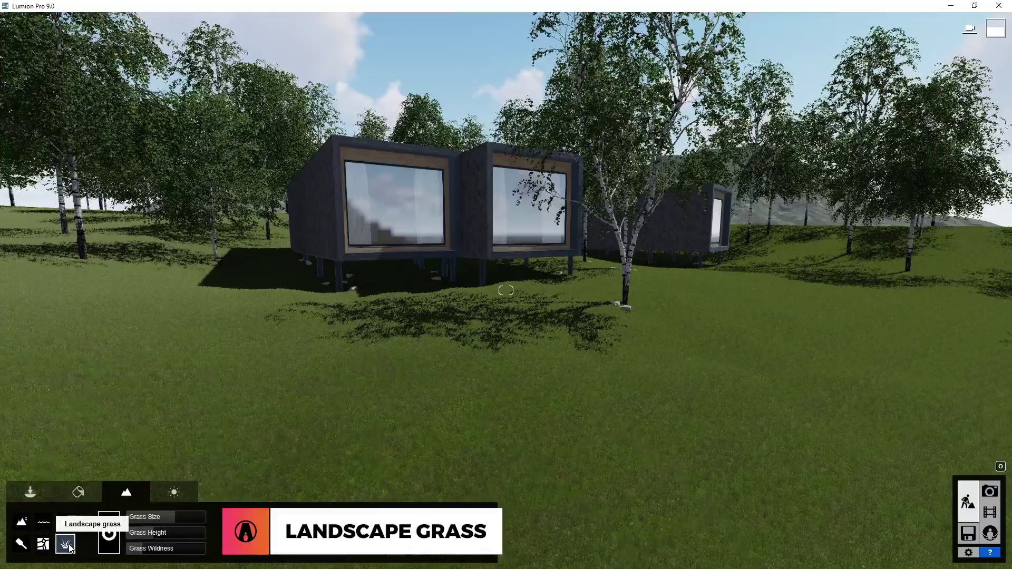
click(110, 546)
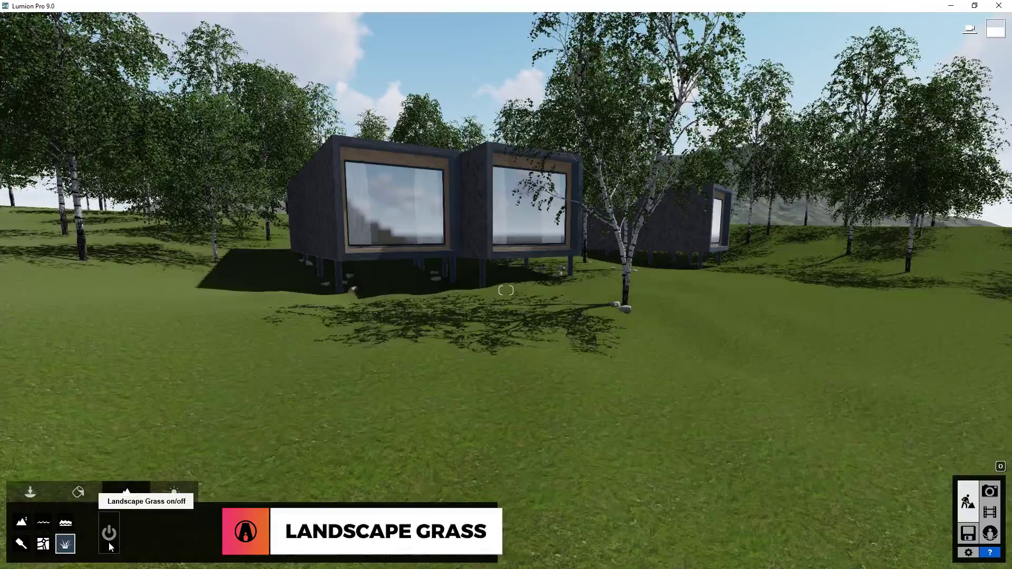
click(109, 542)
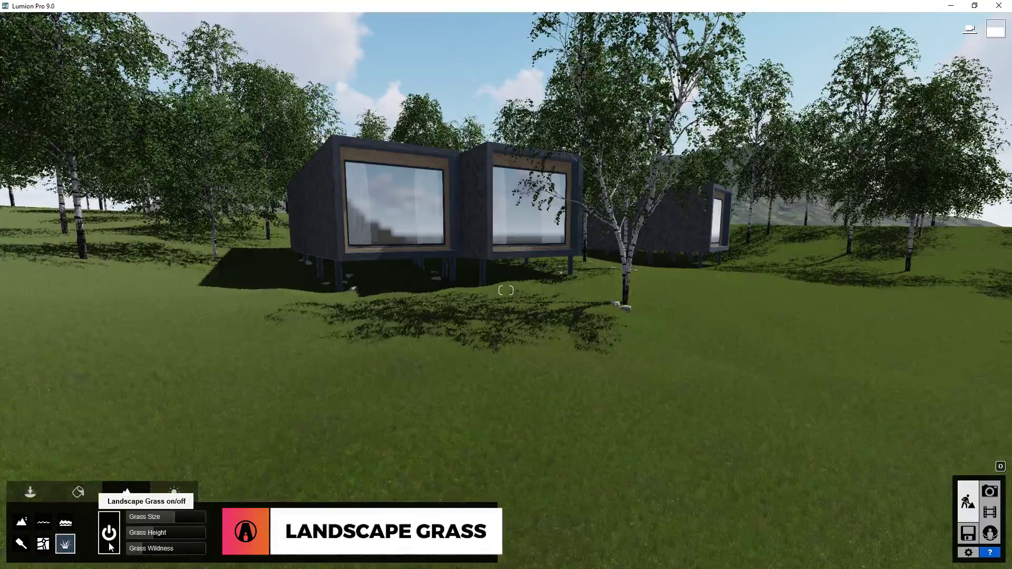
Adjust the landscape grass size, height and wildness, trying a height of 4.0 and a wildness of 3.0
click(203, 534)
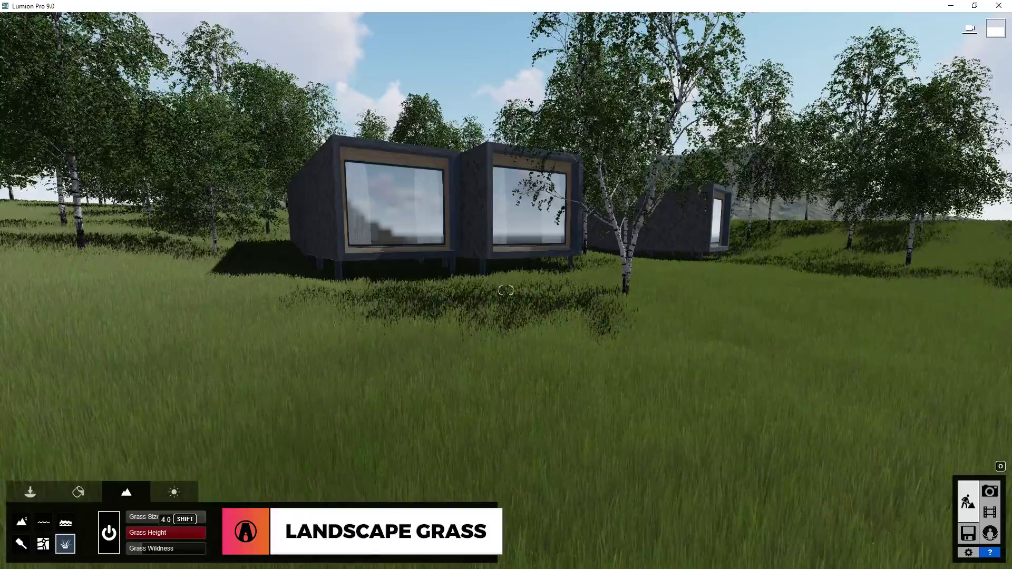
drag(149, 554, 189, 553)
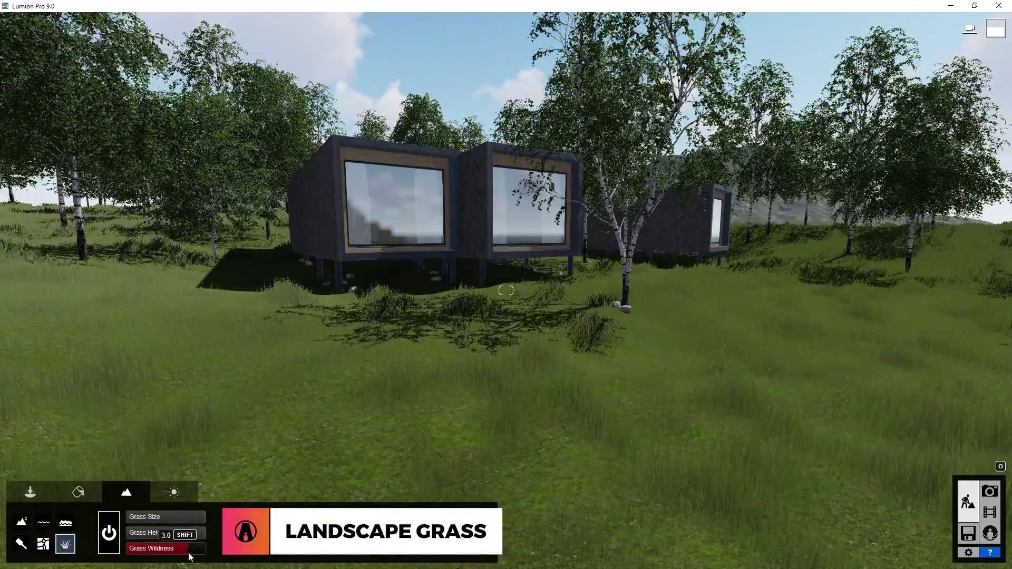
click(178, 518)
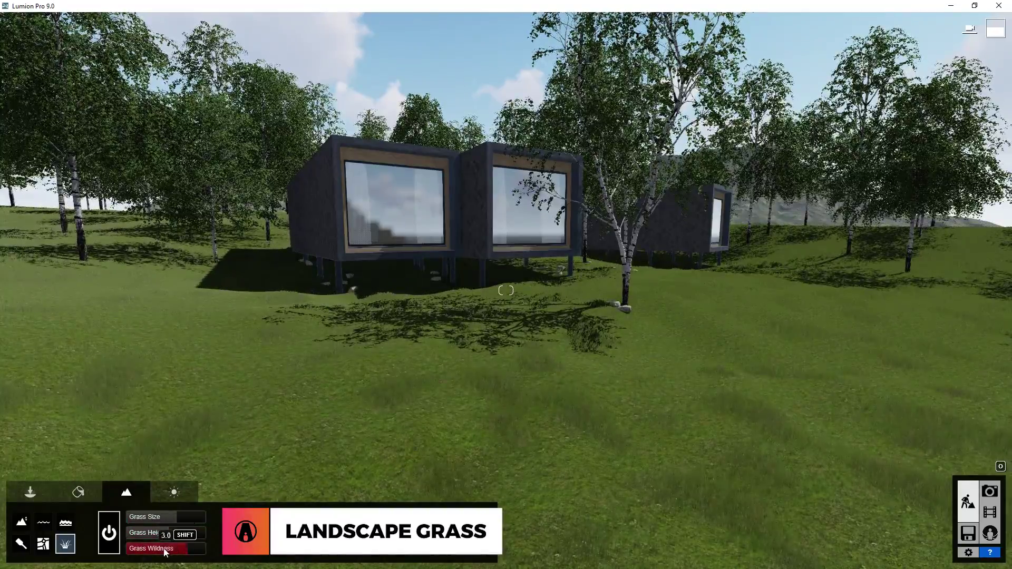
mouse_move(174, 552)
mouse_down()
mouse_move(210, 555)
mouse_move(157, 560)
mouse_up()
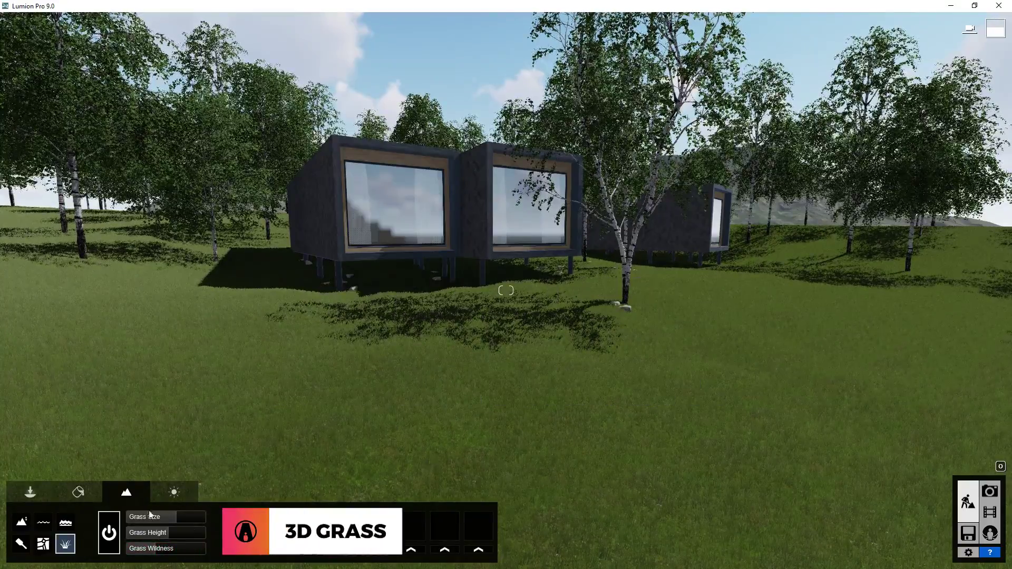
Edit the ground's material and browse the 3D Grass category of the nature materials
click(78, 492)
click(481, 400)
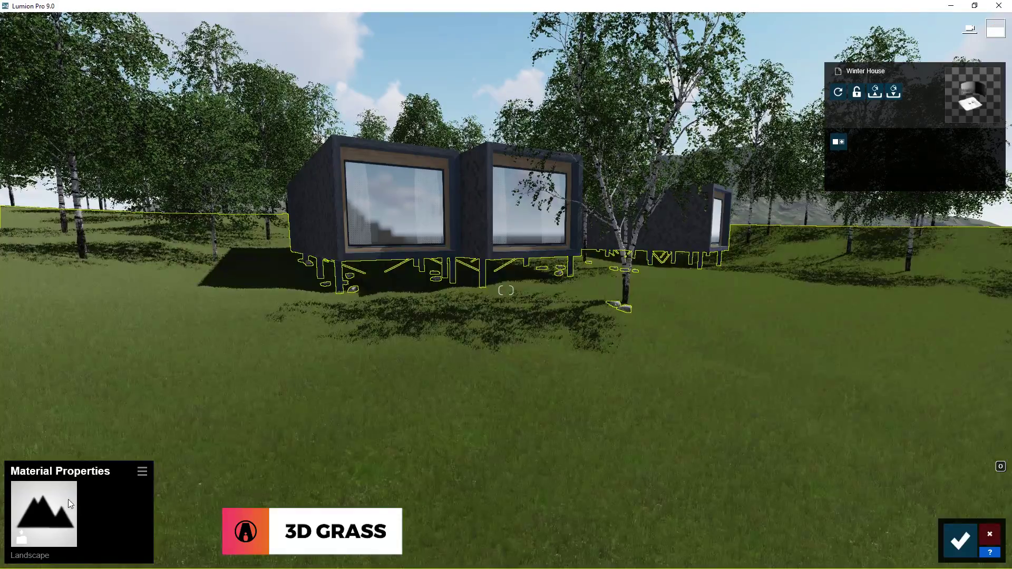
click(68, 499)
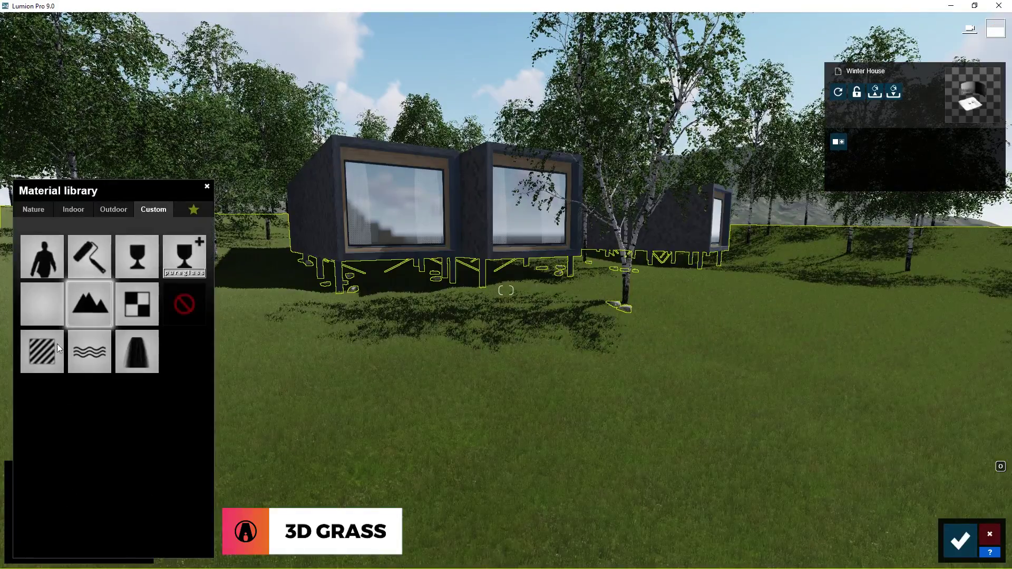
click(33, 210)
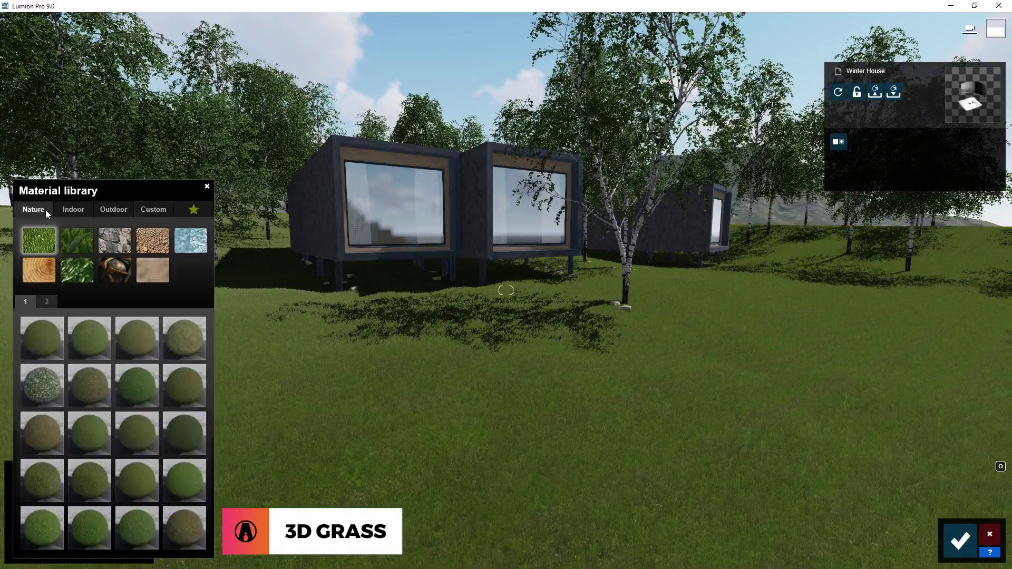
click(71, 238)
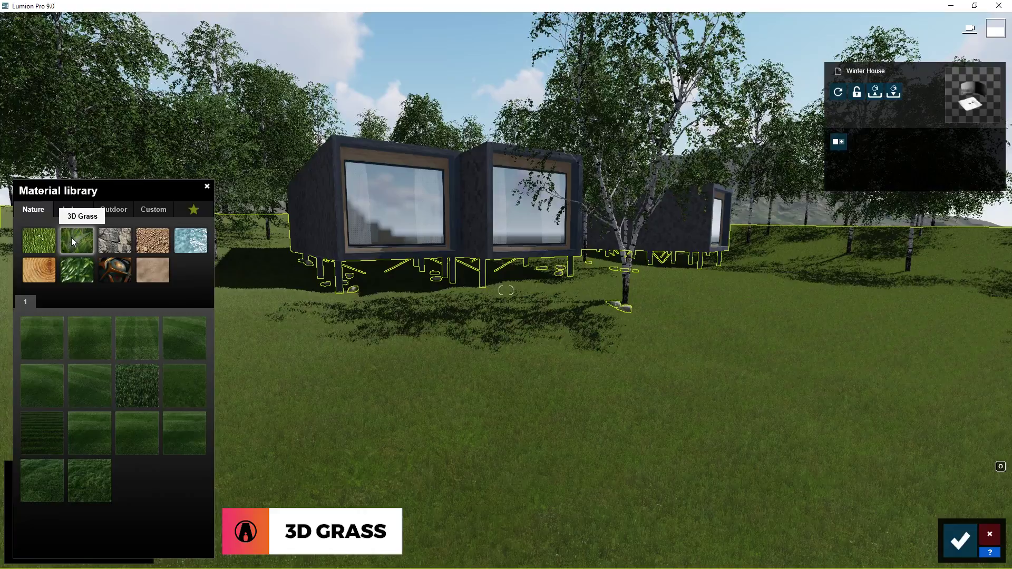
Try the checkerboard, circular and clean cut materials on the ground, including Checkerboard Grass 03, Circular Grass 02 and Clean Cut Grass 02
click(49, 339)
click(88, 343)
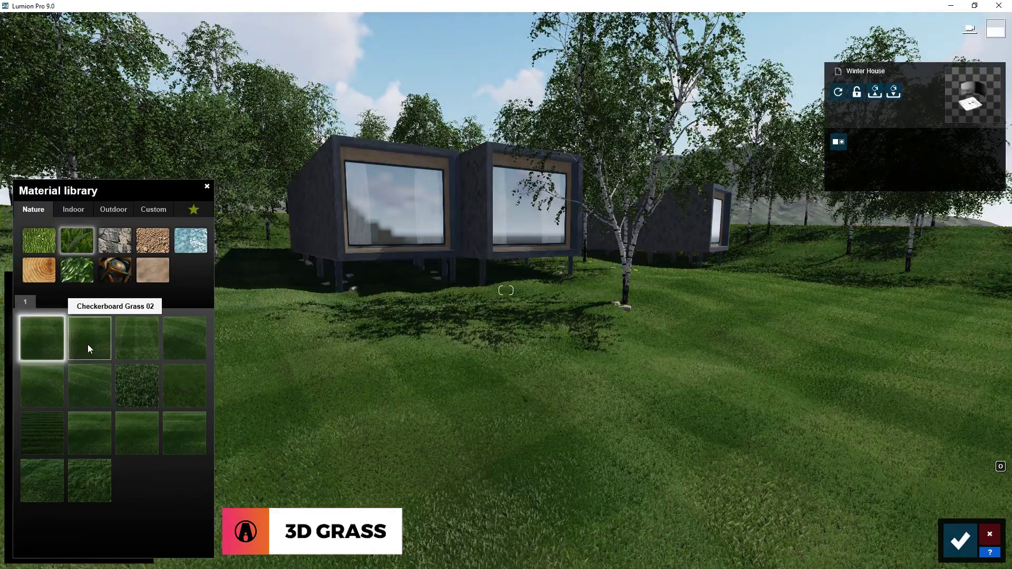
click(144, 340)
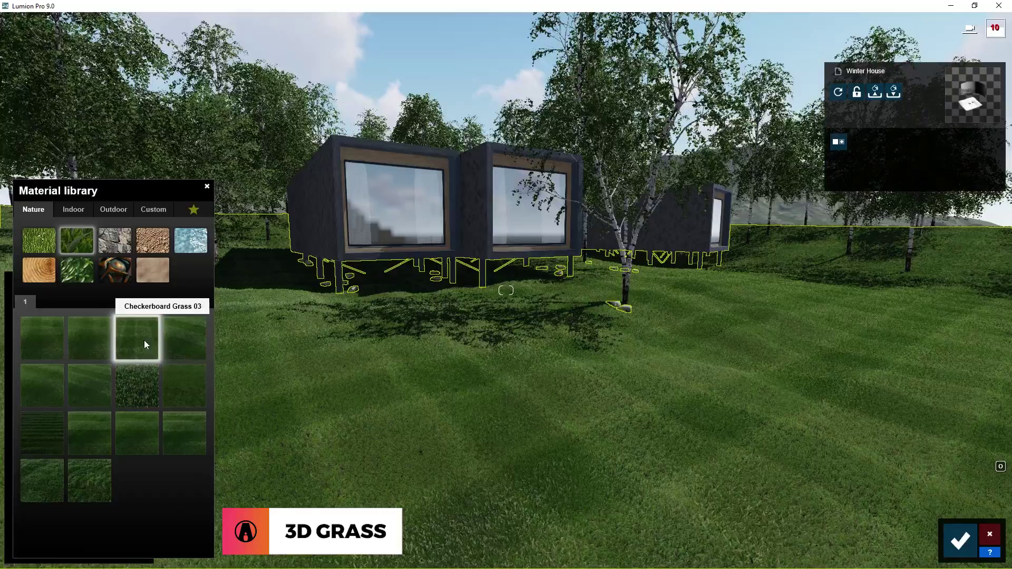
click(188, 344)
click(49, 385)
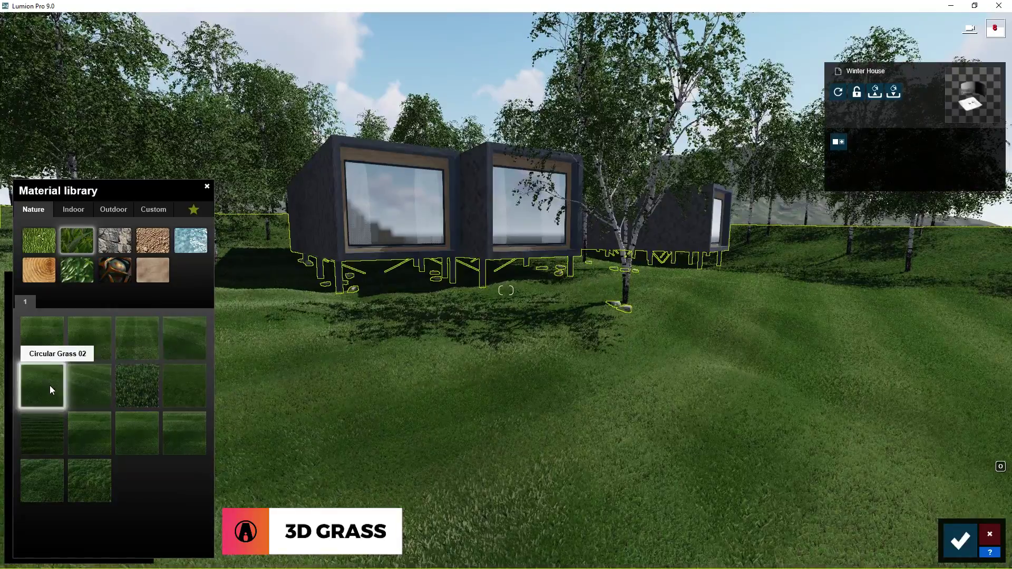
click(106, 401)
click(143, 384)
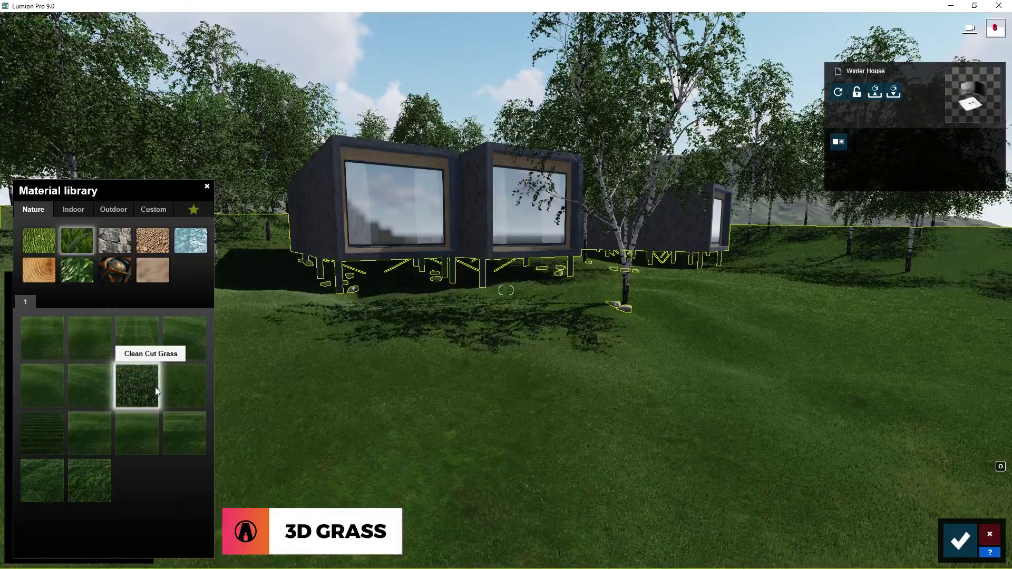
click(182, 387)
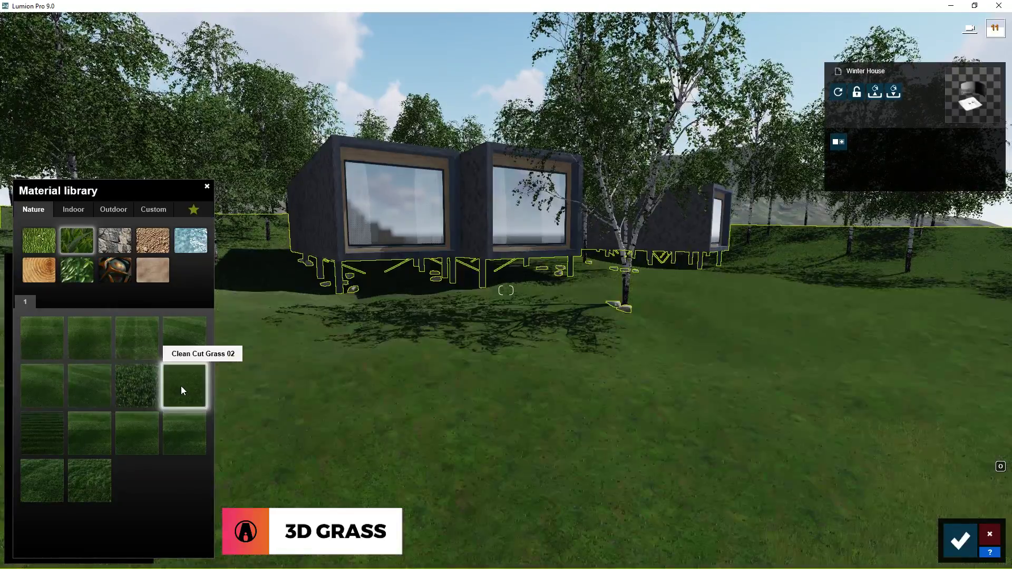
Try the row and wild materials on the ground, including Row Grass 01, Row Grass 03, Wild Grass 01 and Wild Grass 02
click(48, 447)
click(99, 451)
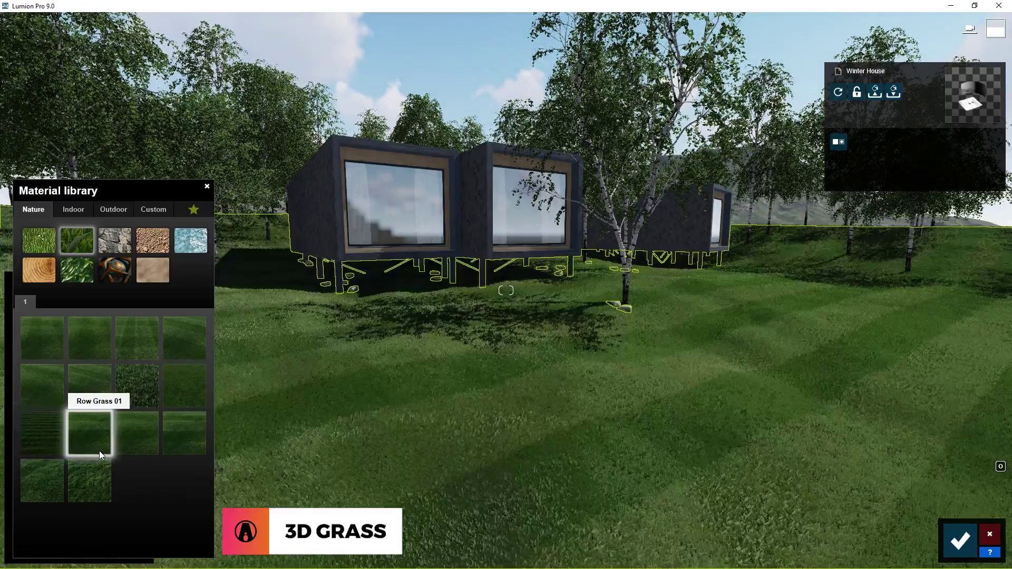
click(144, 435)
click(187, 435)
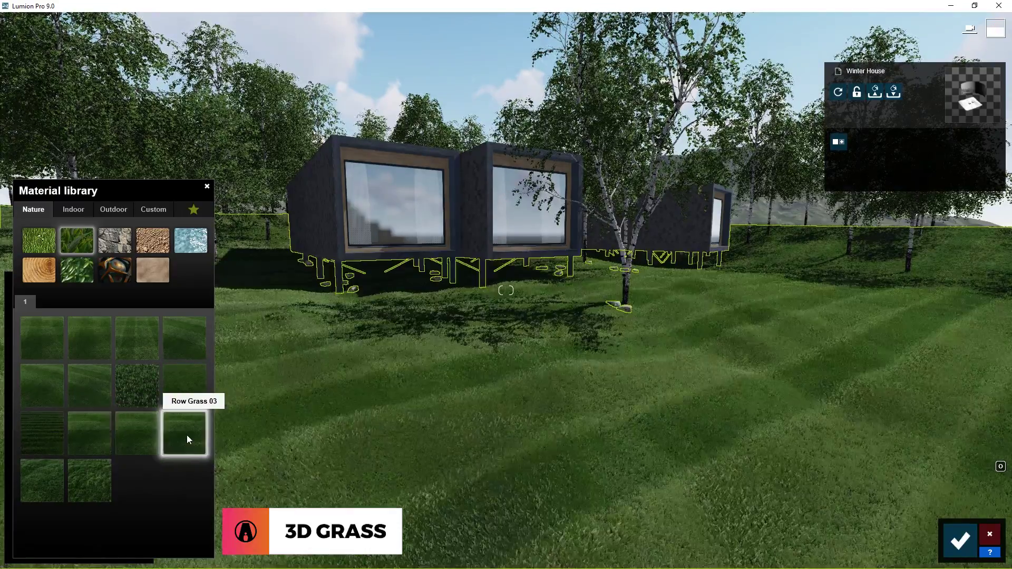
click(50, 482)
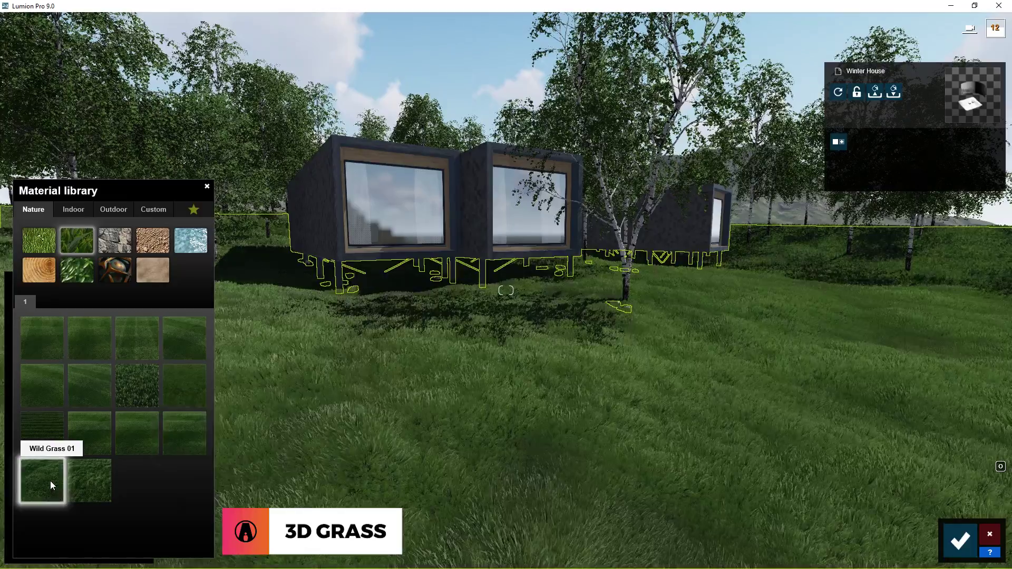
click(96, 491)
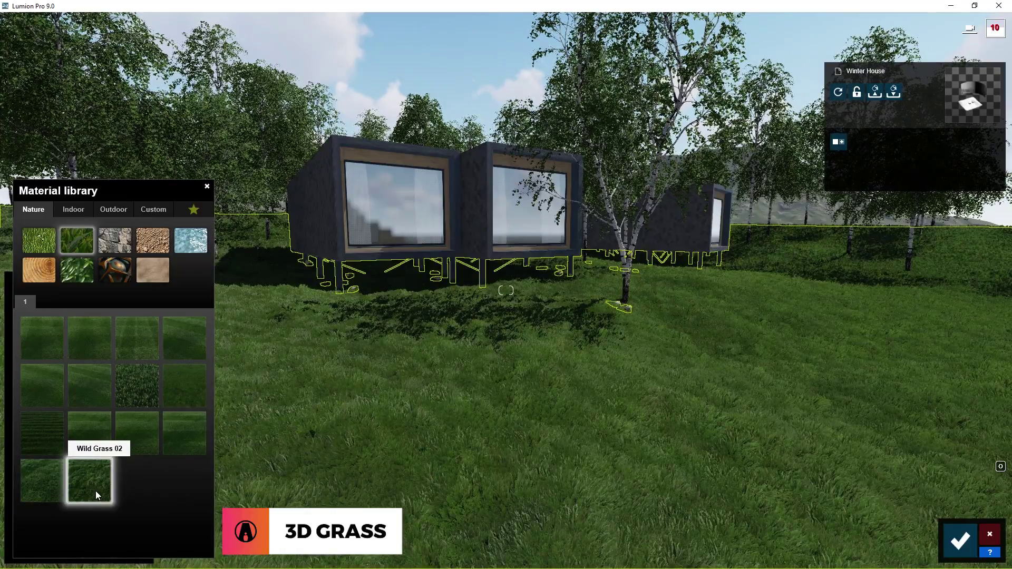
Apply Circular Grass 01 to the ground and tint it a cooler muted green with colorization at 0.7
click(174, 330)
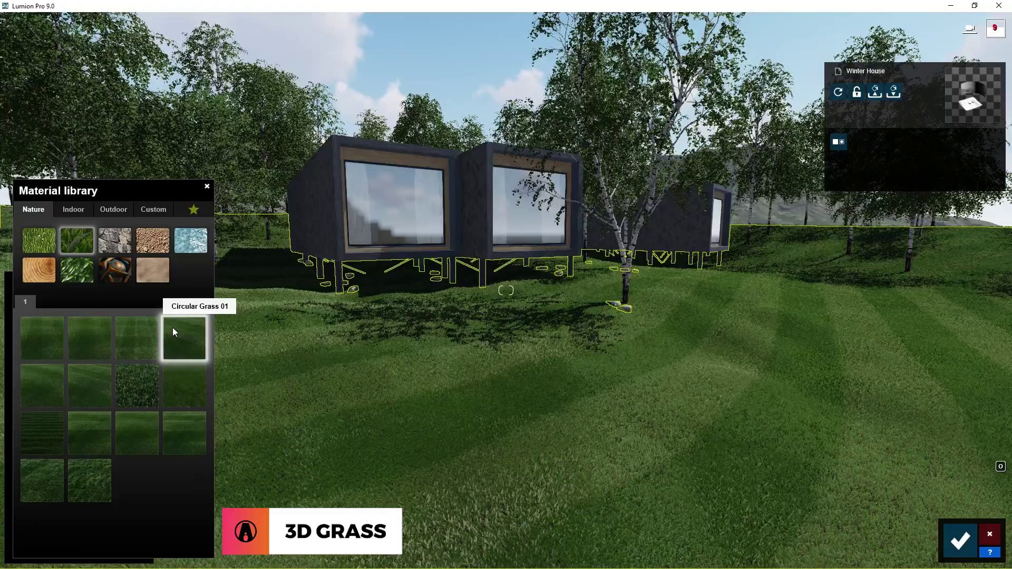
click(185, 348)
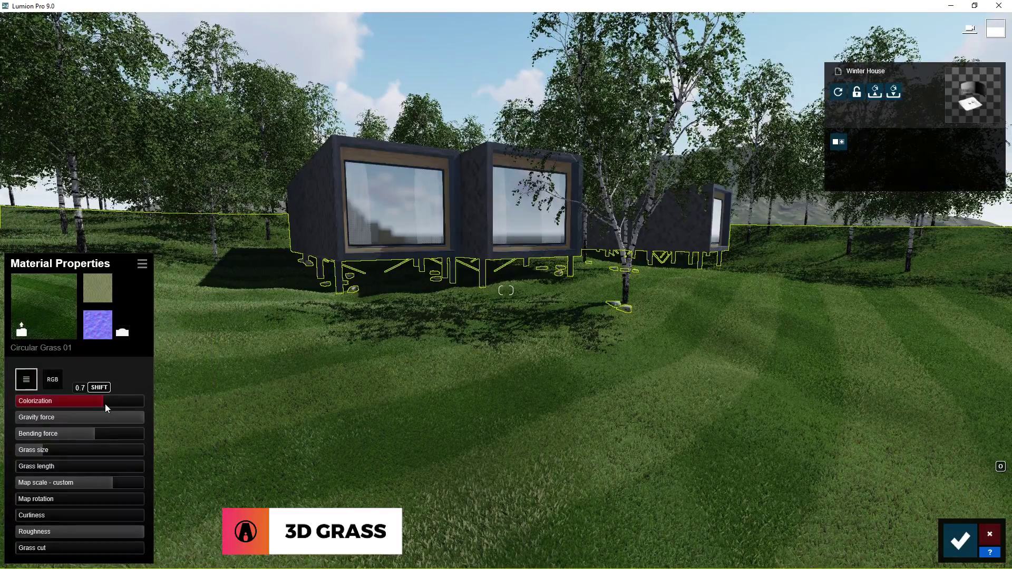
mouse_move(105, 404)
mouse_down()
mouse_move(19, 411)
mouse_move(104, 411)
mouse_up()
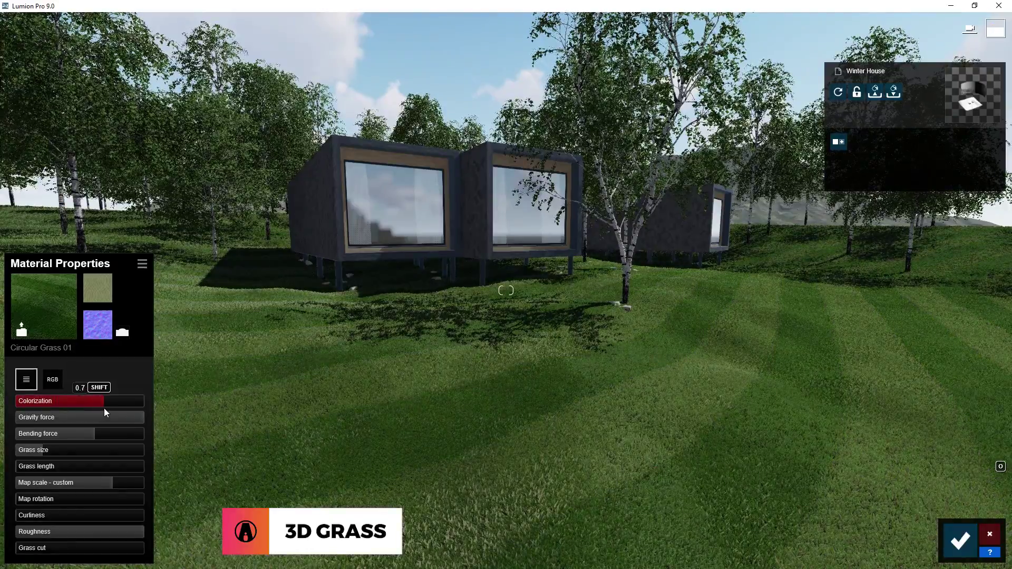
click(55, 384)
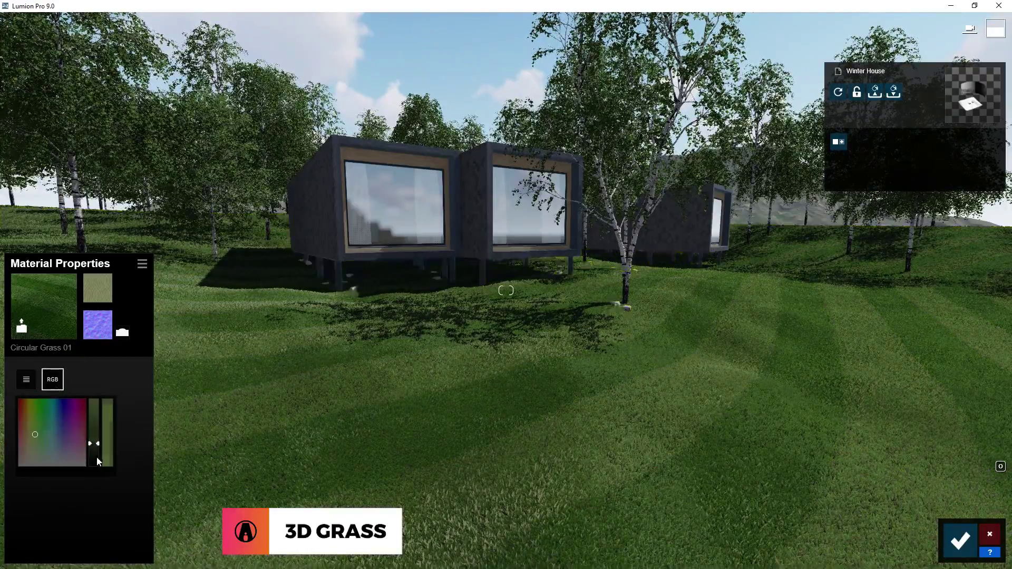
mouse_move(97, 456)
mouse_down()
mouse_move(96, 428)
mouse_move(99, 442)
mouse_move(33, 440)
mouse_up()
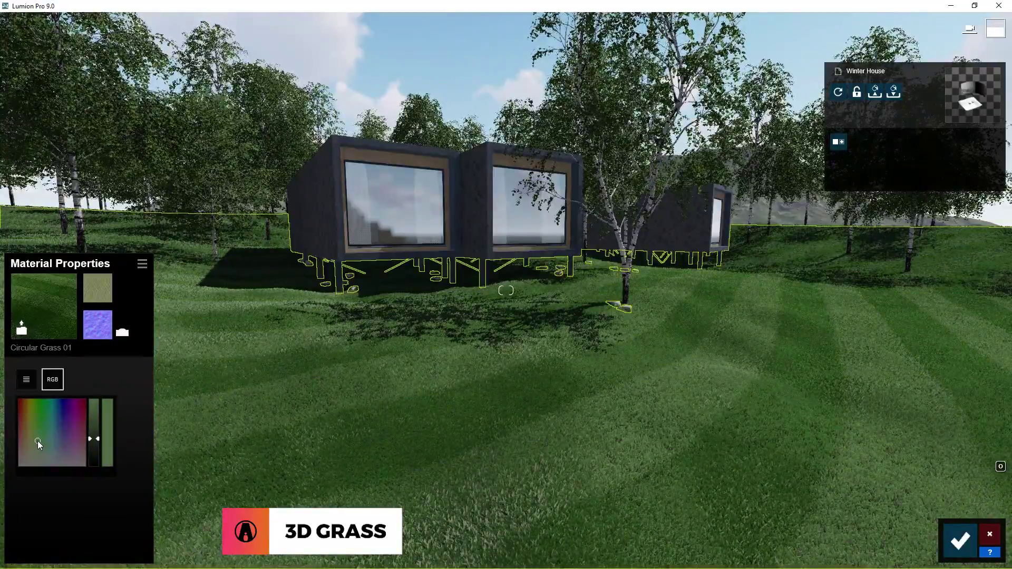
Reduce the map scale of the grass so its stripes become narrower, and try the map rotation
click(26, 379)
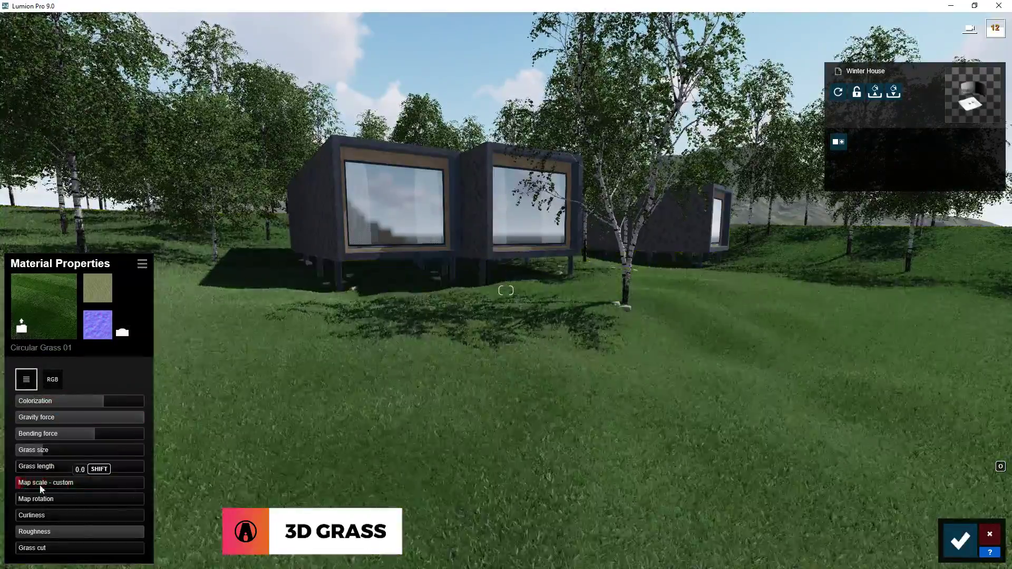
drag(63, 487, 14, 505)
click(82, 499)
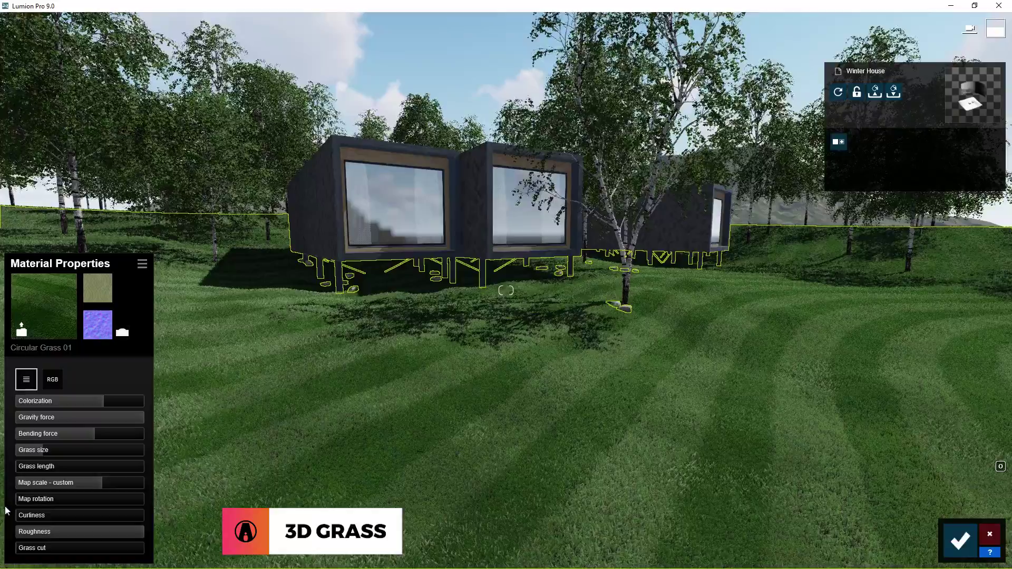
Increase the grass size and grass length to get tall blades in front of the house
key(w)
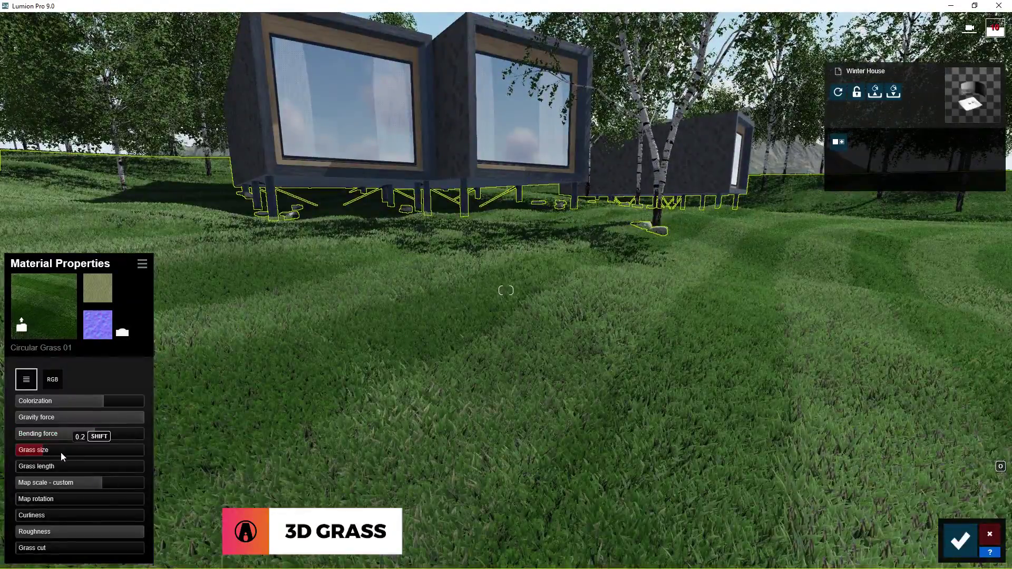
drag(61, 451, 89, 472)
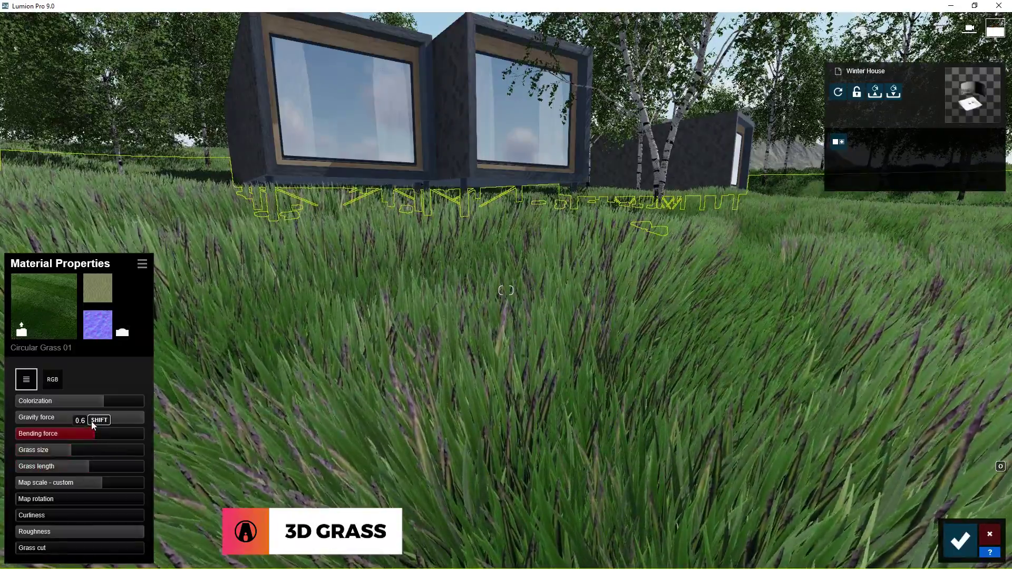
Raise the grass's bending force slightly and lower its gravity force from the maximum
drag(78, 420, 148, 434)
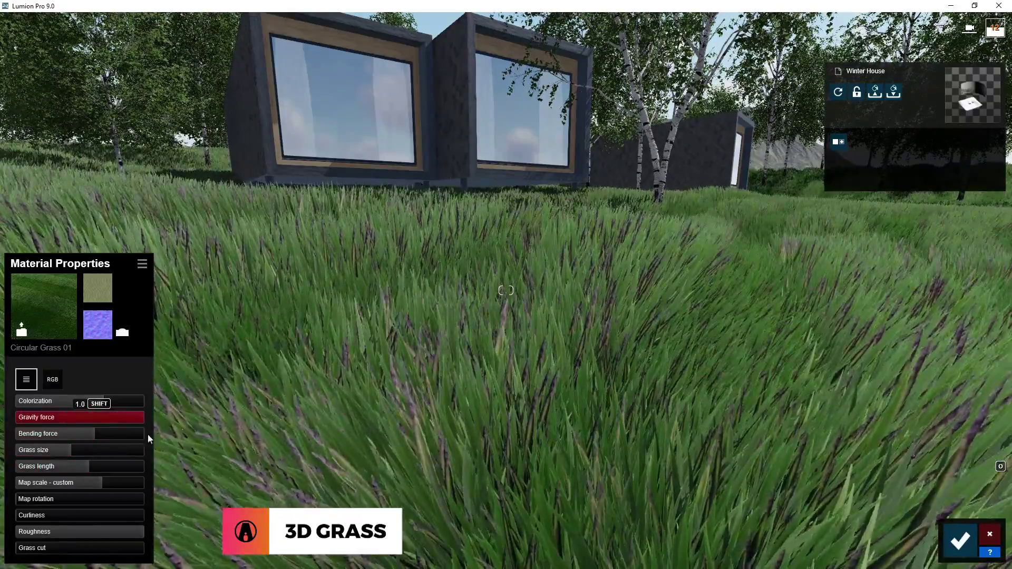
click(131, 436)
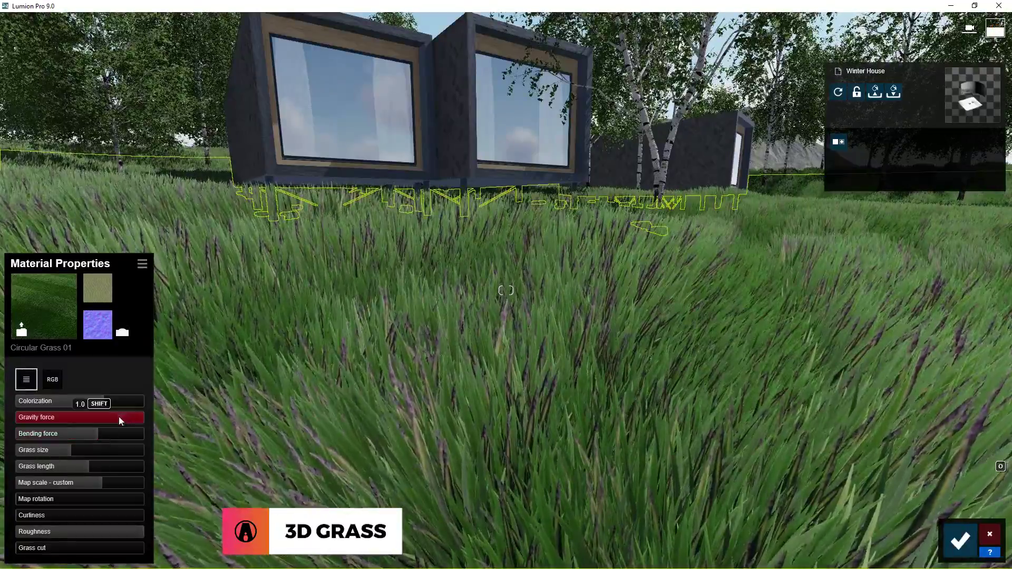
drag(119, 416, 126, 467)
Refine the blades with a greater grass length and smaller grass size, then set curliness to maximum and roughness to 0.0
click(47, 465)
drag(59, 455, 53, 453)
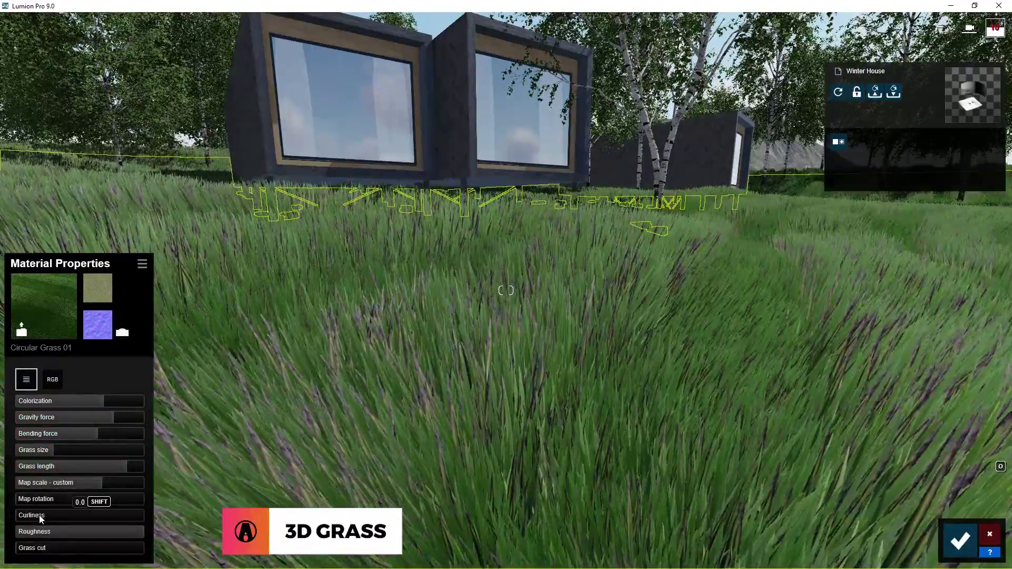
mouse_move(40, 515)
mouse_down()
mouse_move(180, 527)
mouse_move(21, 539)
mouse_up()
click(132, 537)
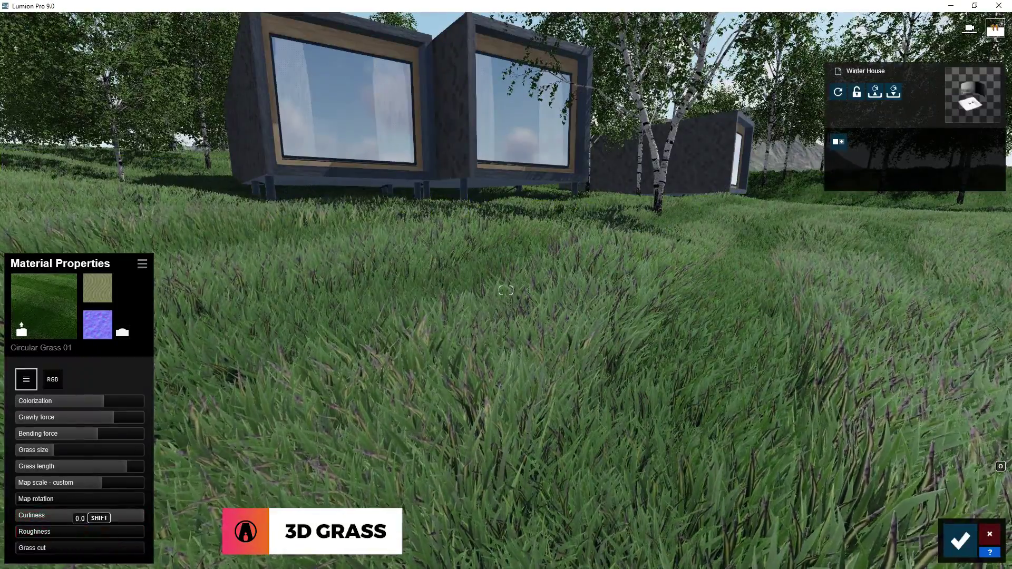
Try a grass cut of 0.6 on the grass, then return it to 0.0
click(93, 548)
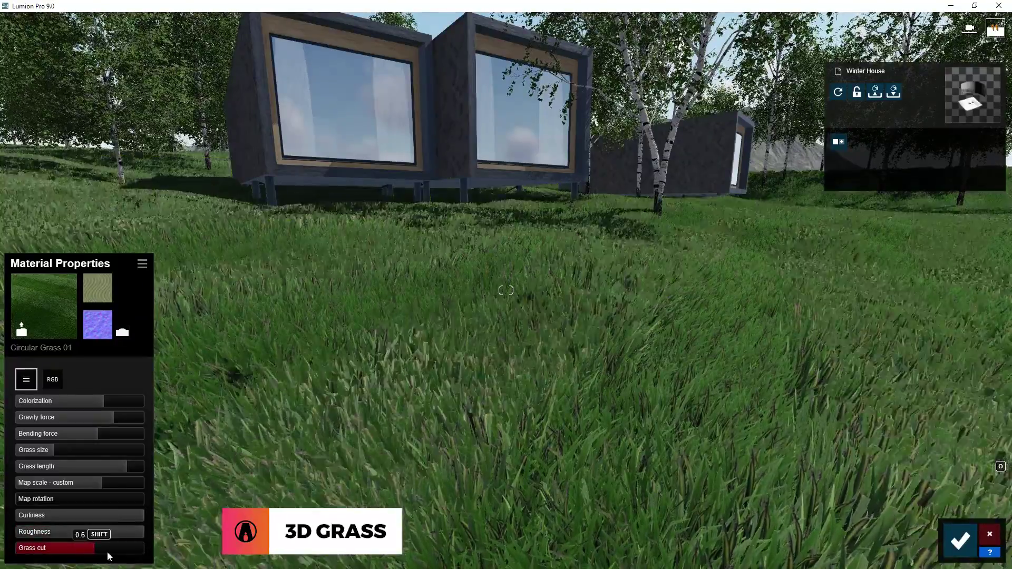
drag(108, 556, 57, 563)
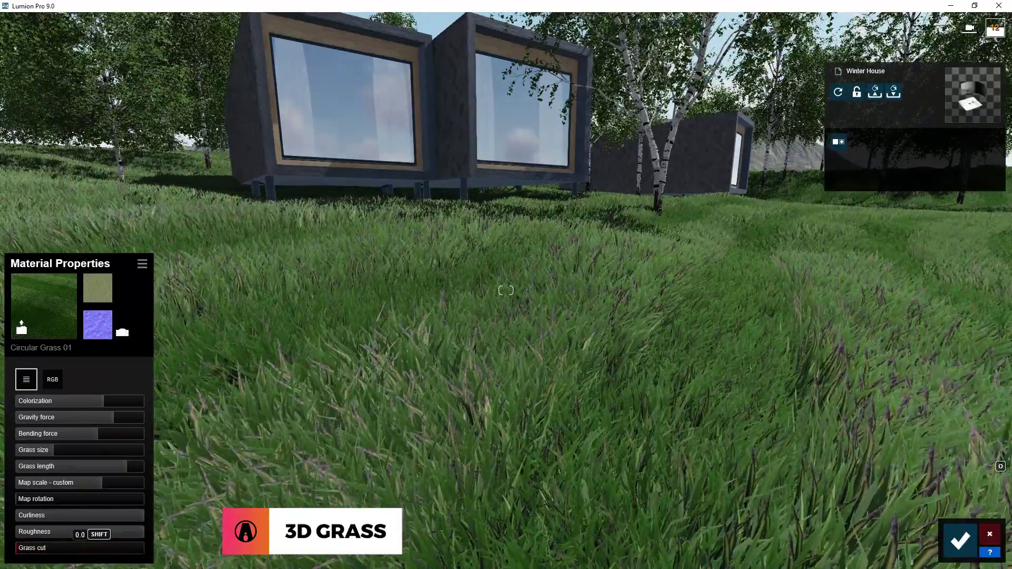
Load a custom green texture file as the color map of the Circular Grass 01 material
right_drag(738, 338, 741, 409)
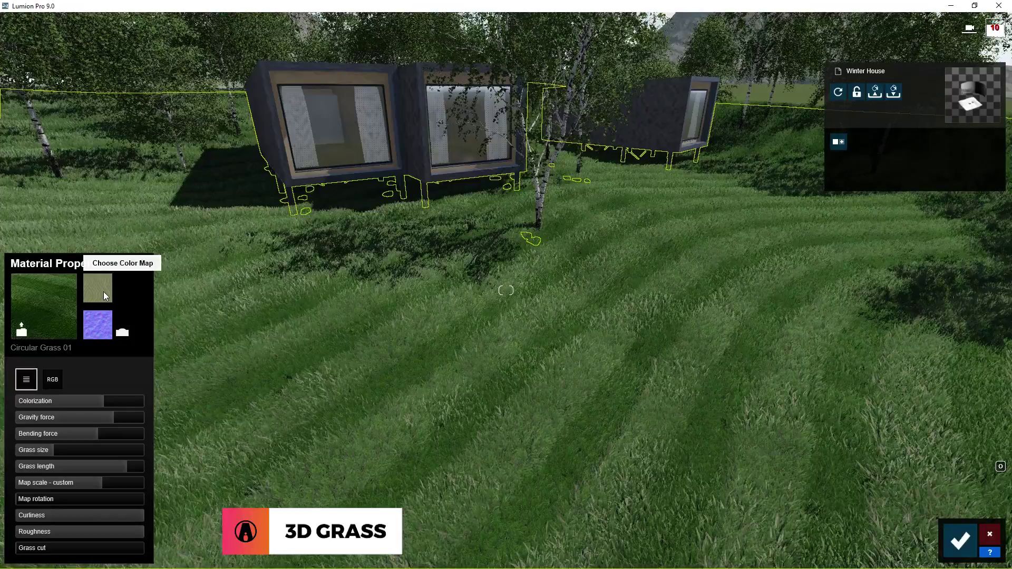
click(103, 293)
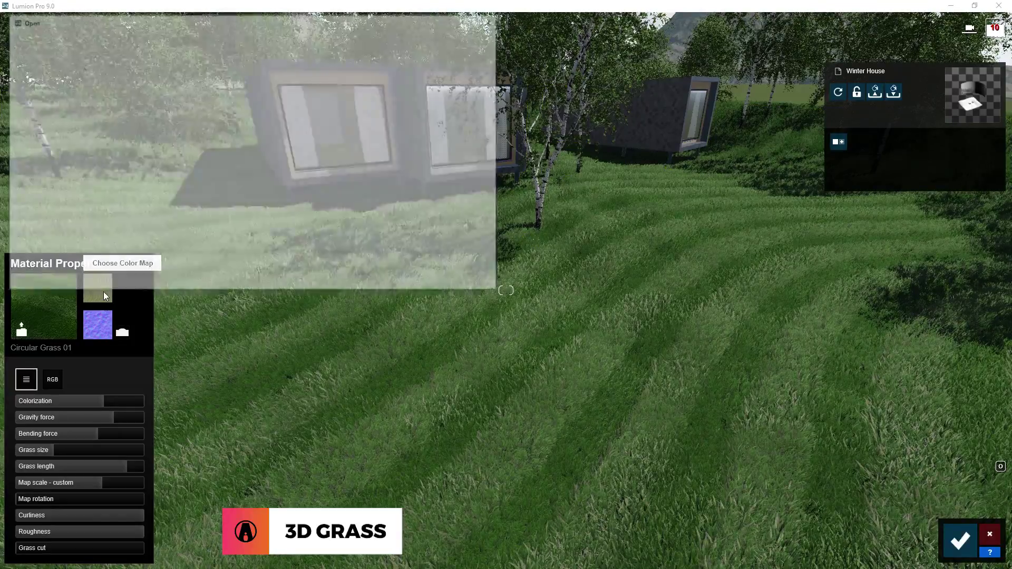
click(470, 343)
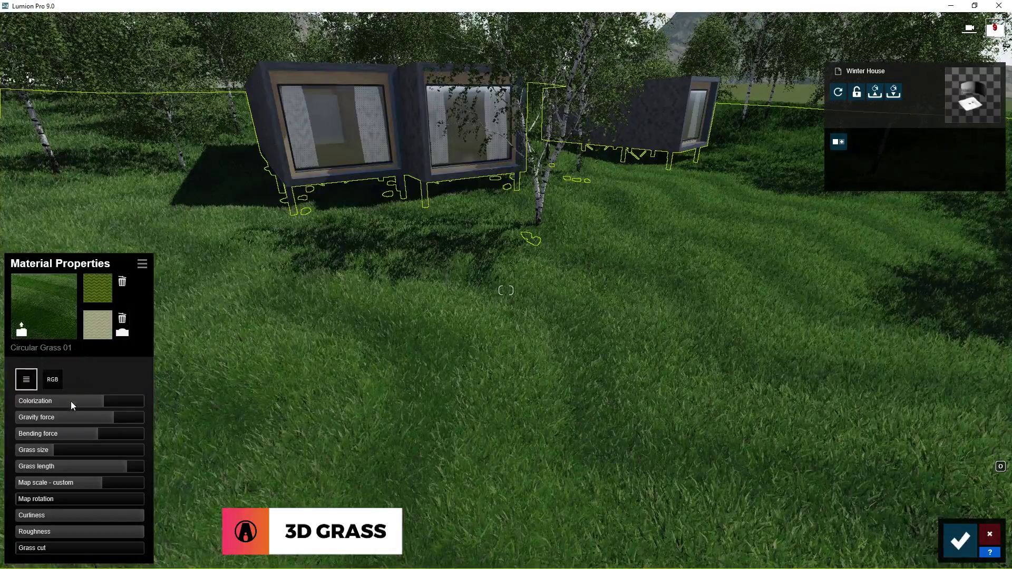
Lower the grass colorization to just under half and remove the custom normal map
drag(81, 409, 76, 410)
click(53, 379)
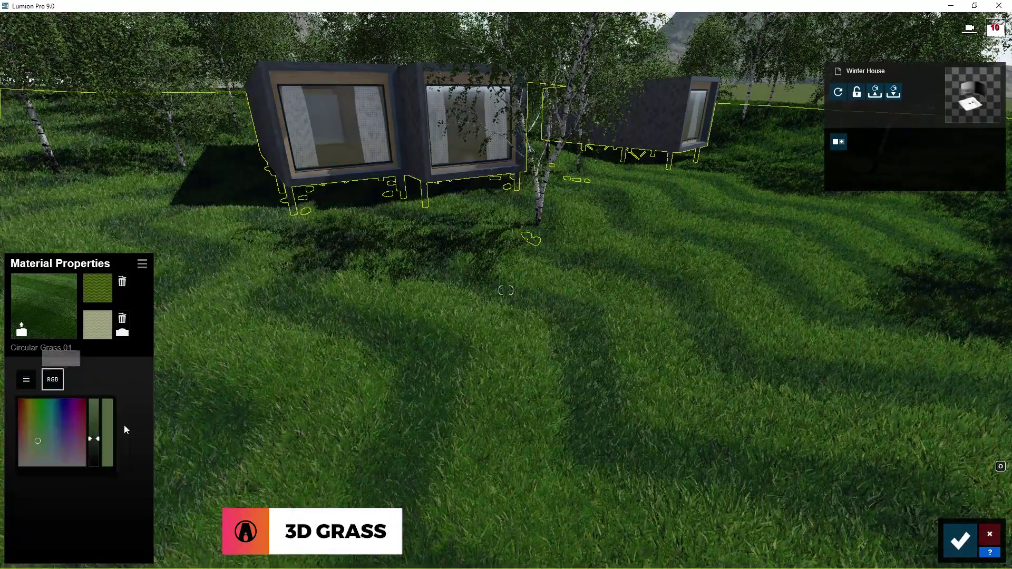
click(29, 379)
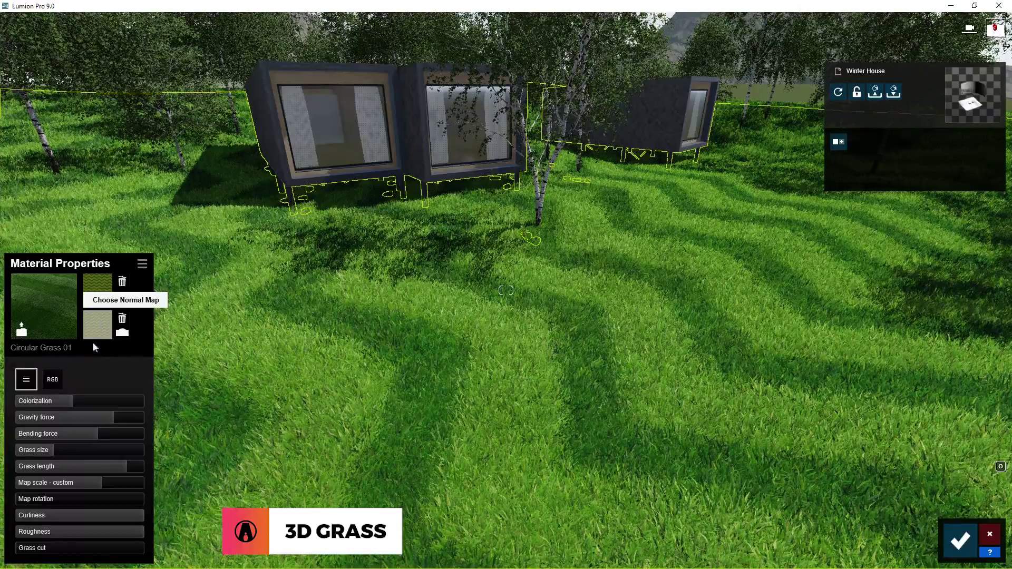
click(122, 319)
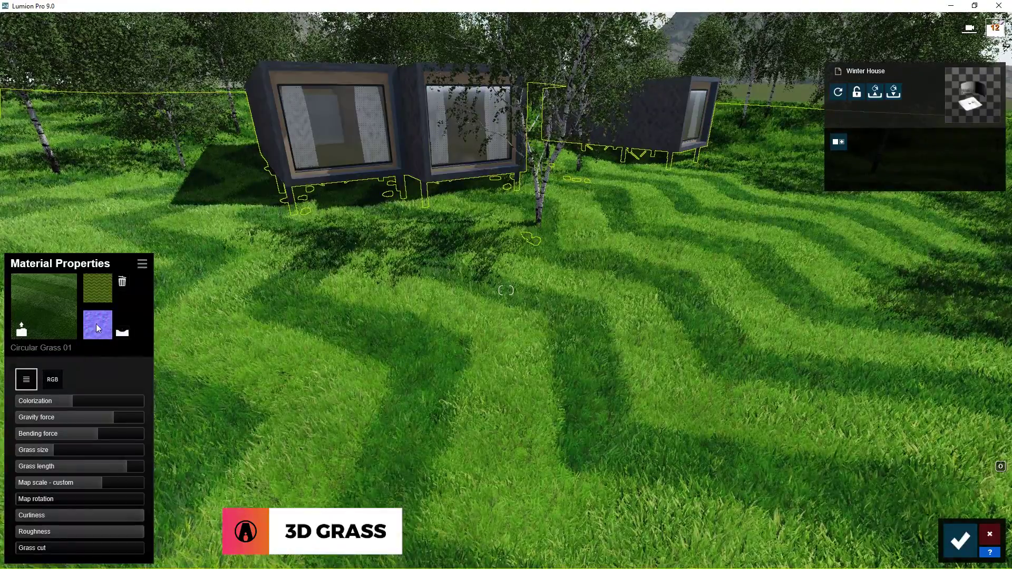
Change the grass map rotation and try different RGB tints, ending on a muted mid-dark green
click(51, 498)
click(52, 380)
click(37, 439)
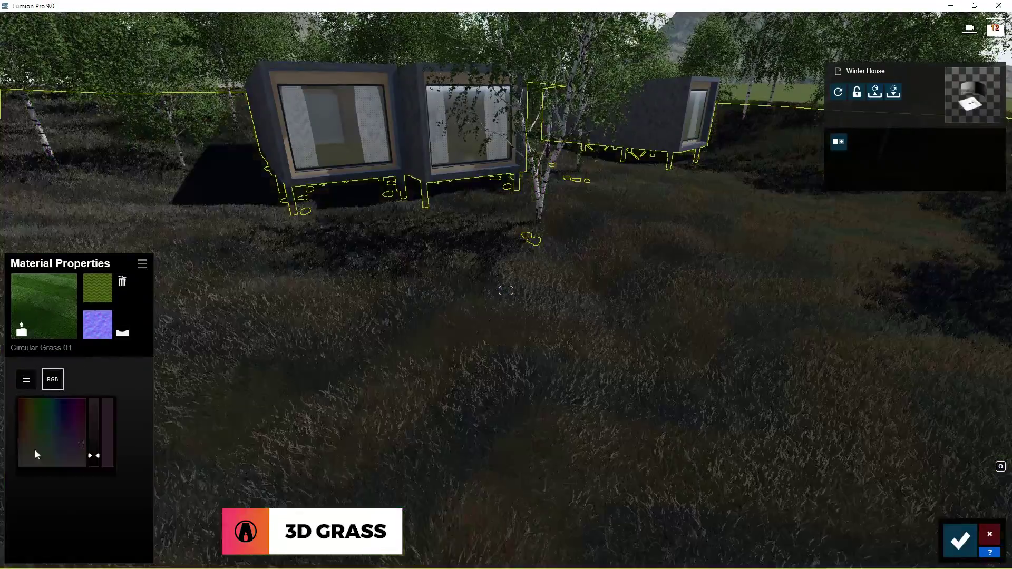
drag(92, 428, 93, 441)
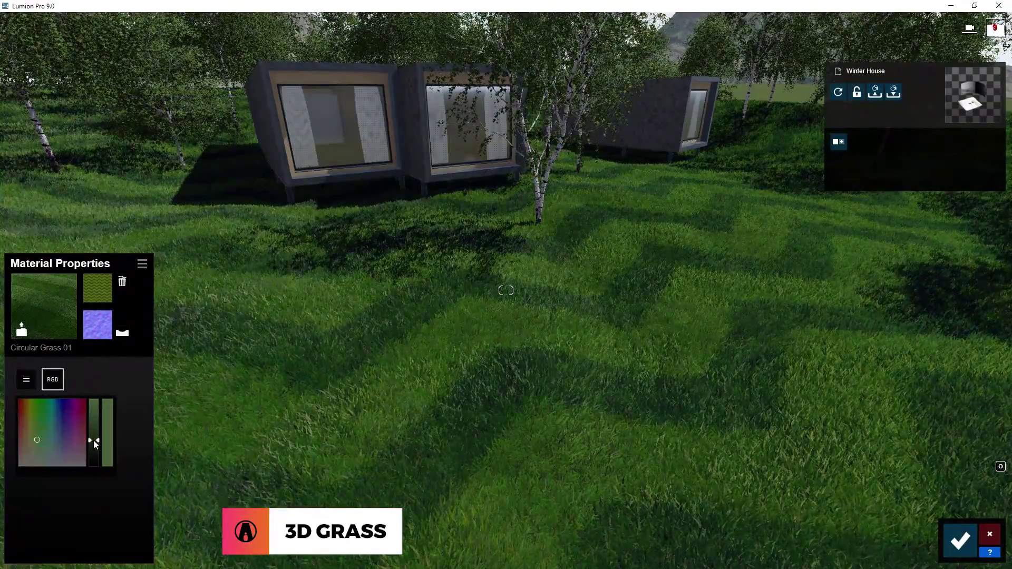
Replace the ground material with Wild Grass 02 from the nature materials
click(27, 379)
click(56, 304)
click(92, 477)
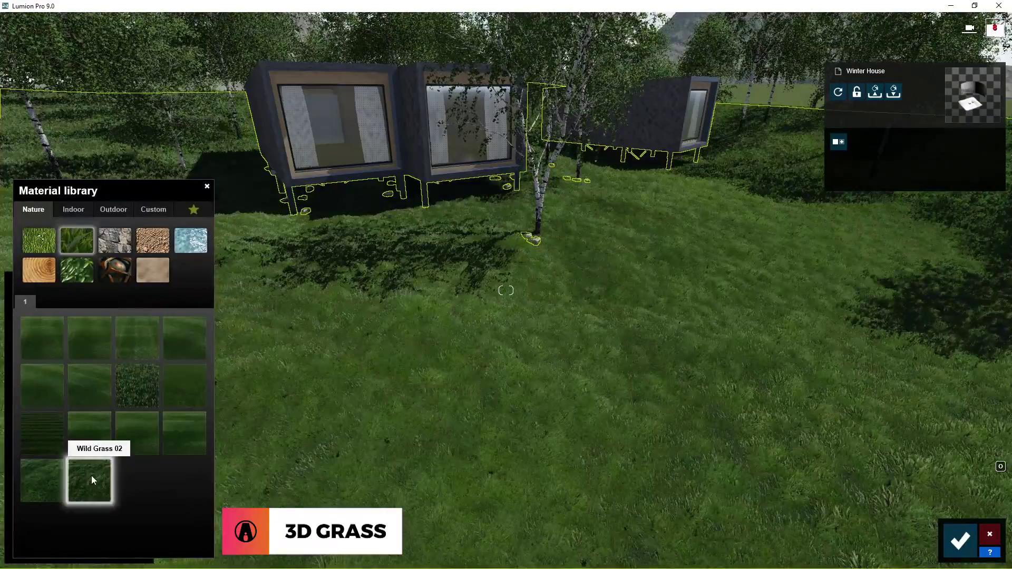
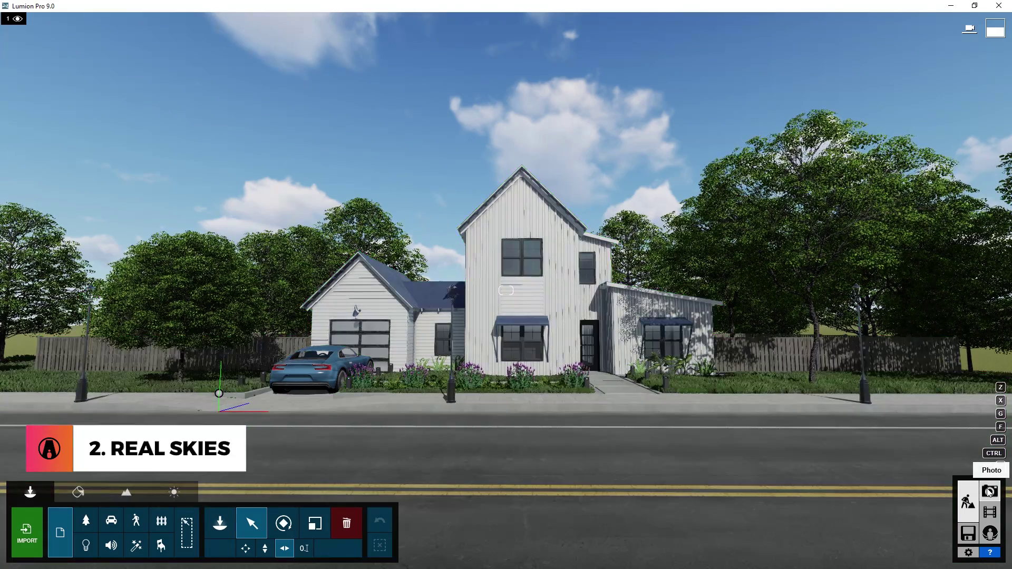
Open the first saved photo in Photo mode and add the Real Skies effect from Weather and Climate
click(989, 493)
click(69, 498)
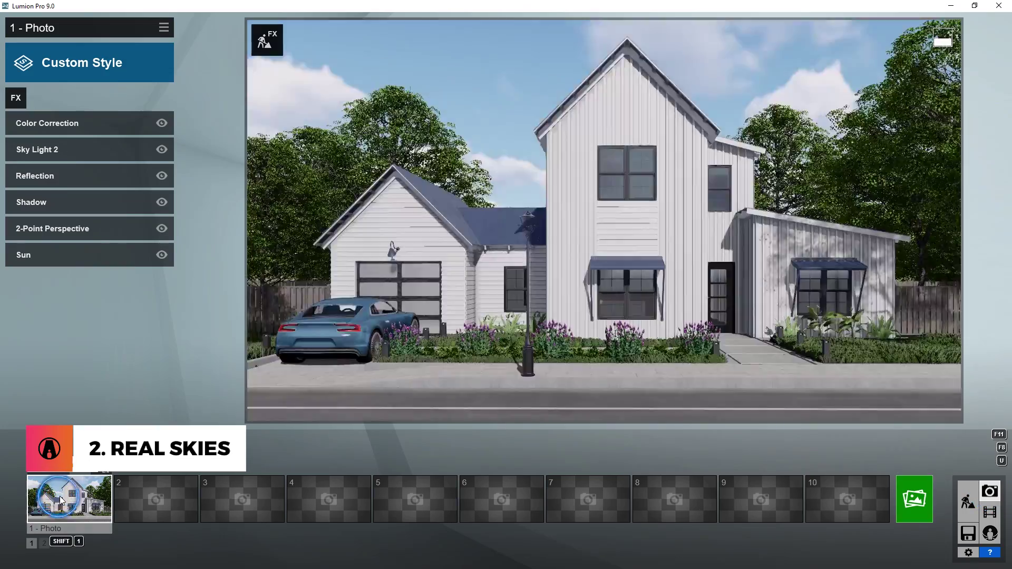
click(7, 102)
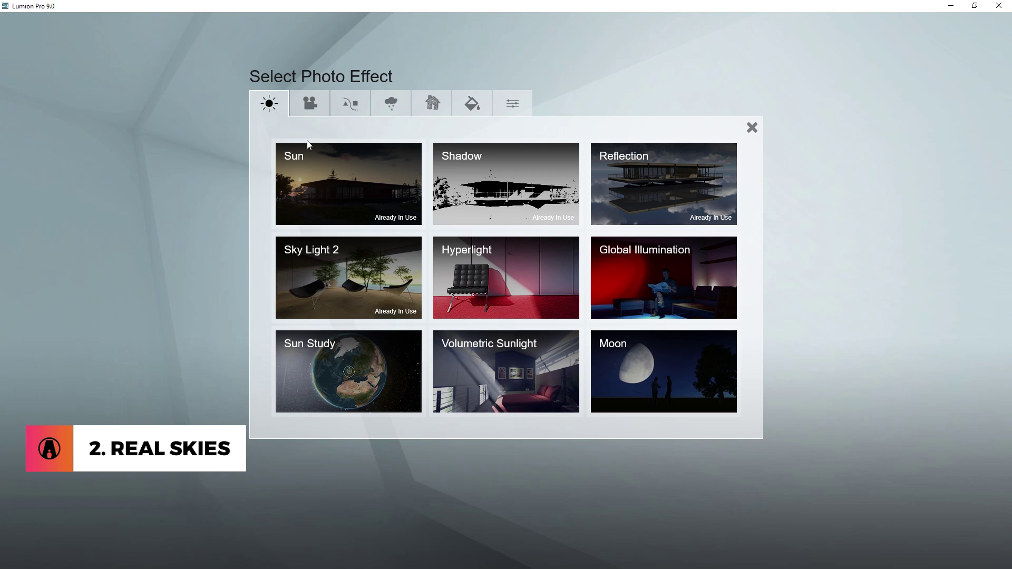
click(401, 108)
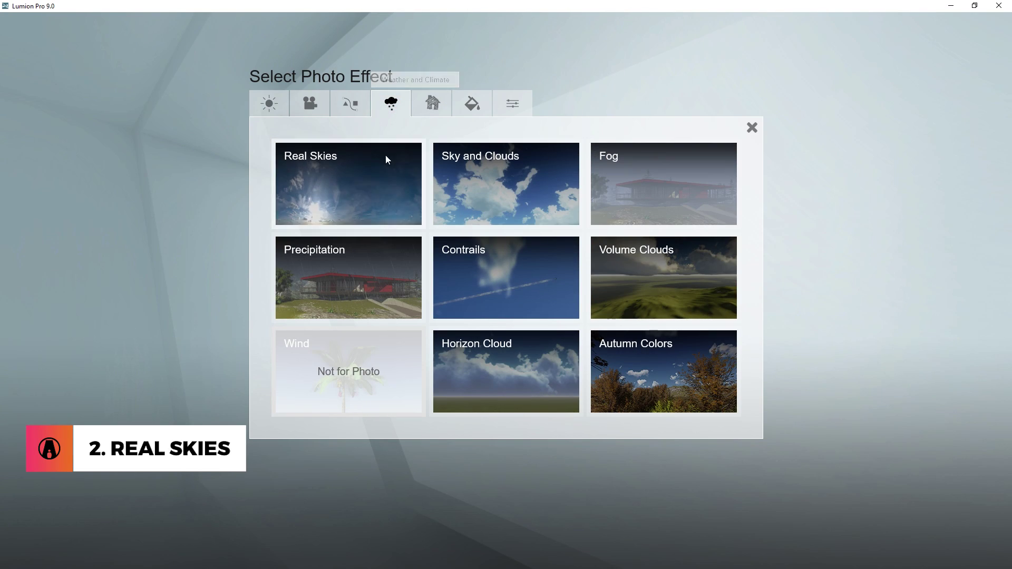
click(377, 183)
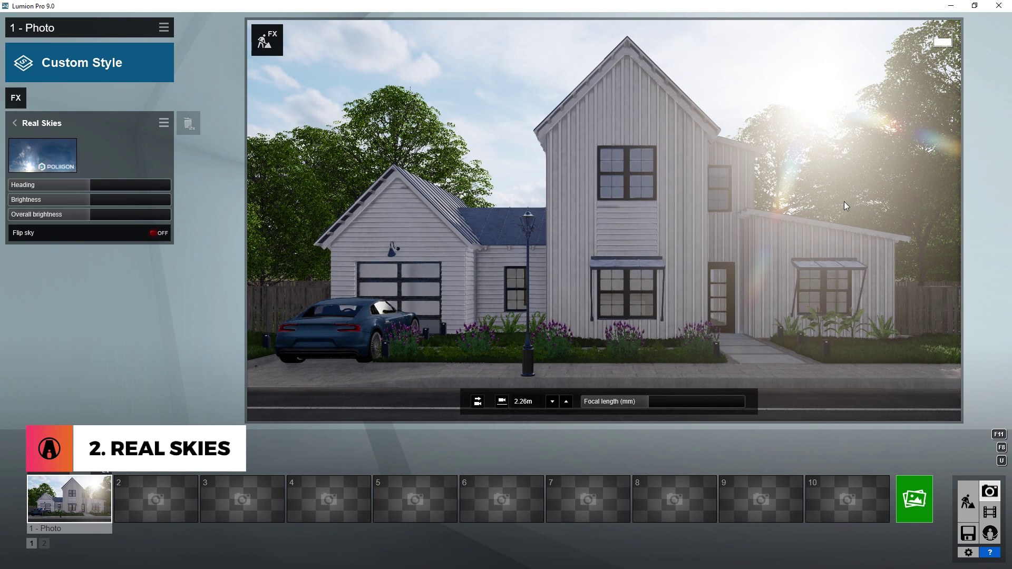
Raise the sky's heading and try its brightness settings, leaving brightness and overall brightness at 1.0
drag(91, 187, 137, 186)
drag(63, 201, 135, 206)
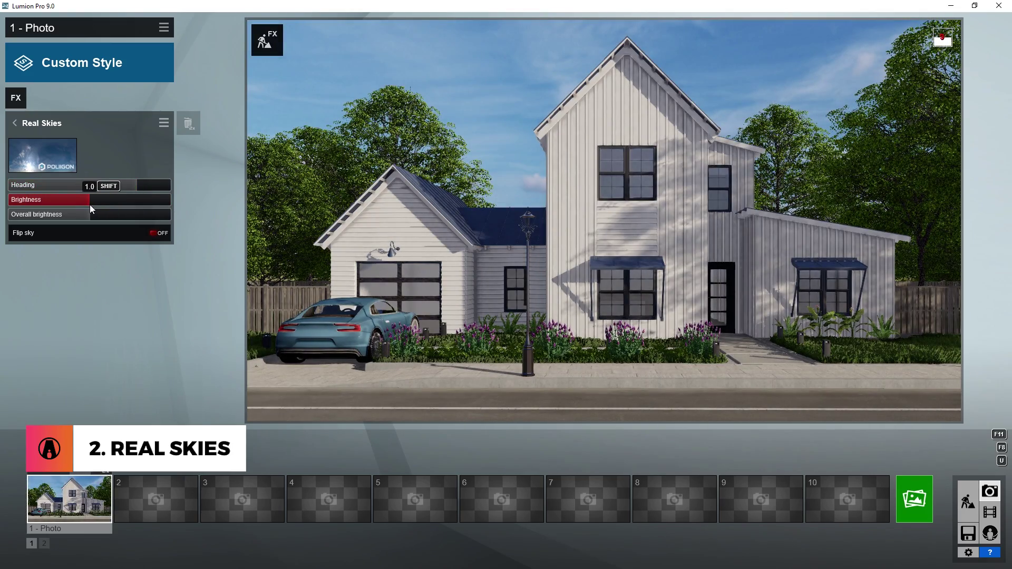
drag(44, 215, 89, 214)
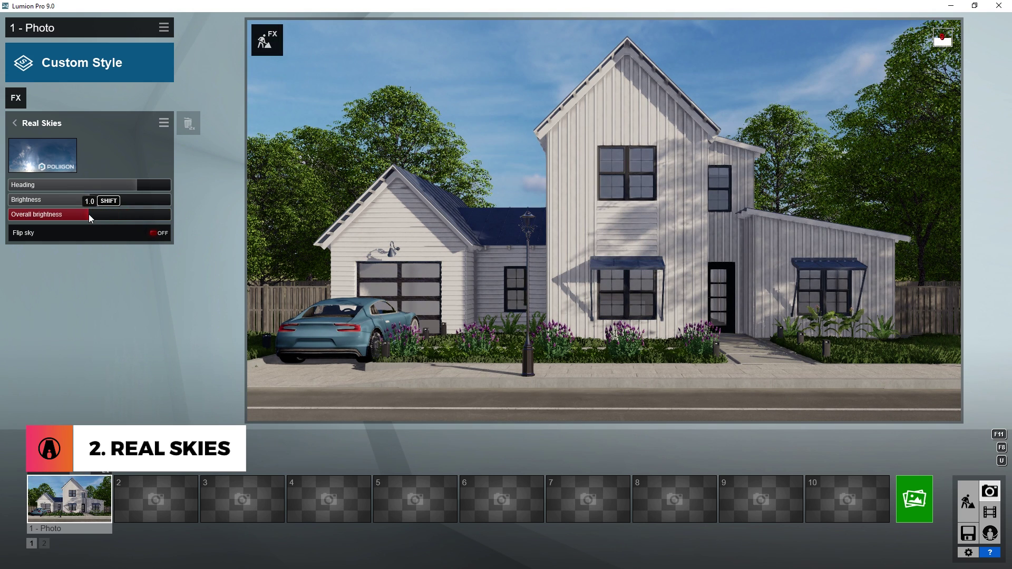
Browse the Real Skies categories from Evening to Clear and apply the third sky in the second row of Evening
click(49, 157)
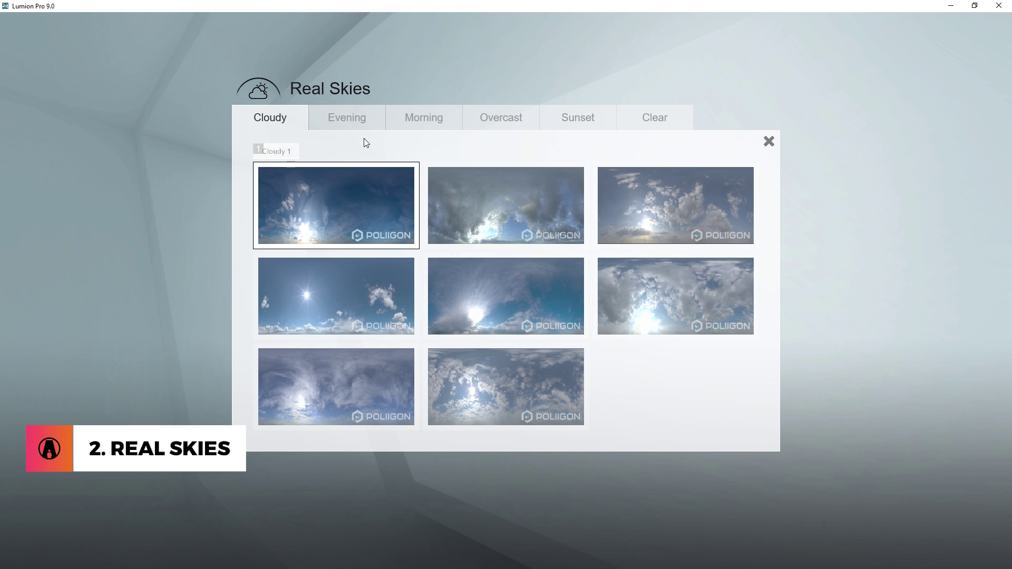
click(359, 122)
click(427, 129)
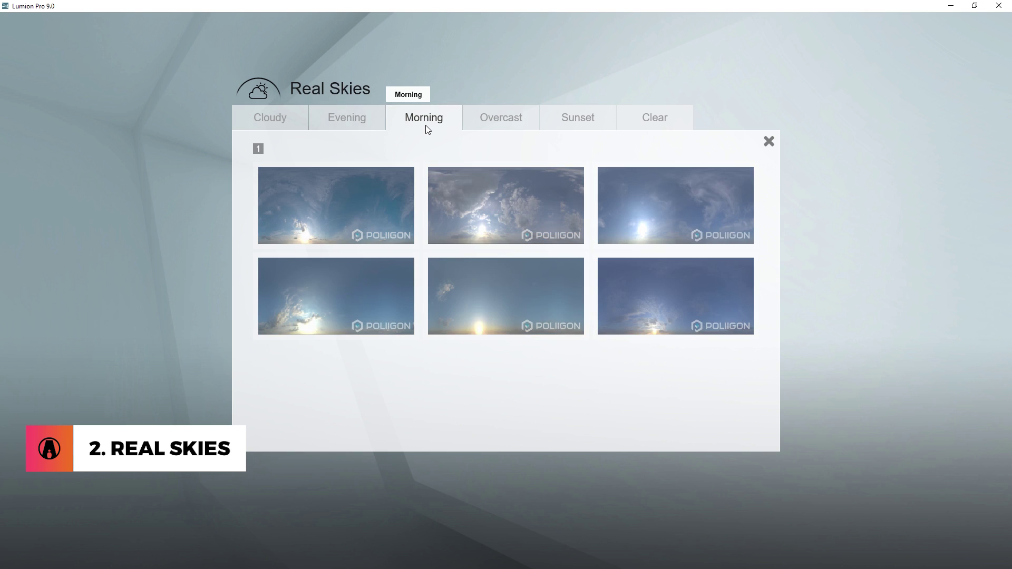
click(488, 124)
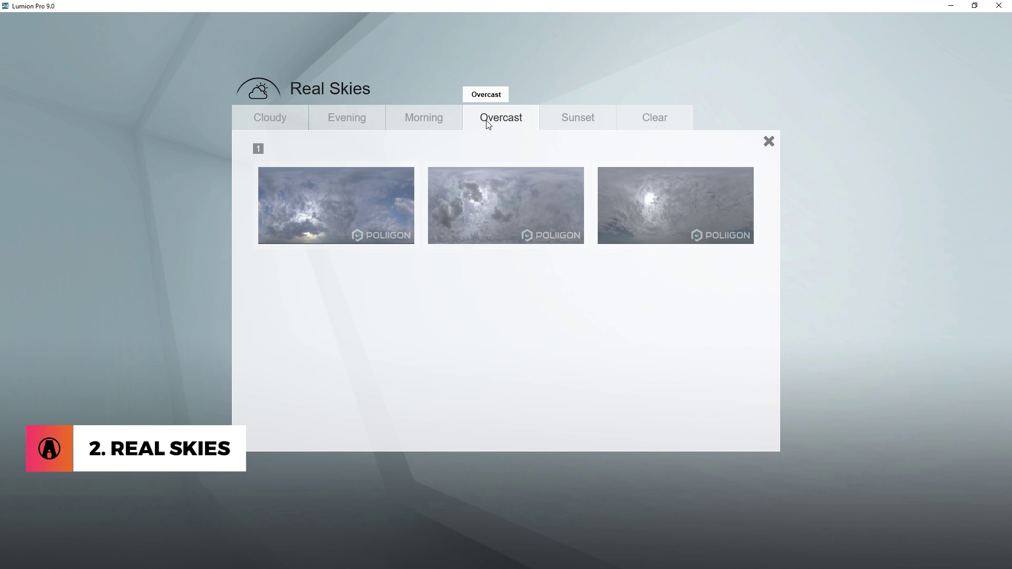
click(580, 126)
click(648, 129)
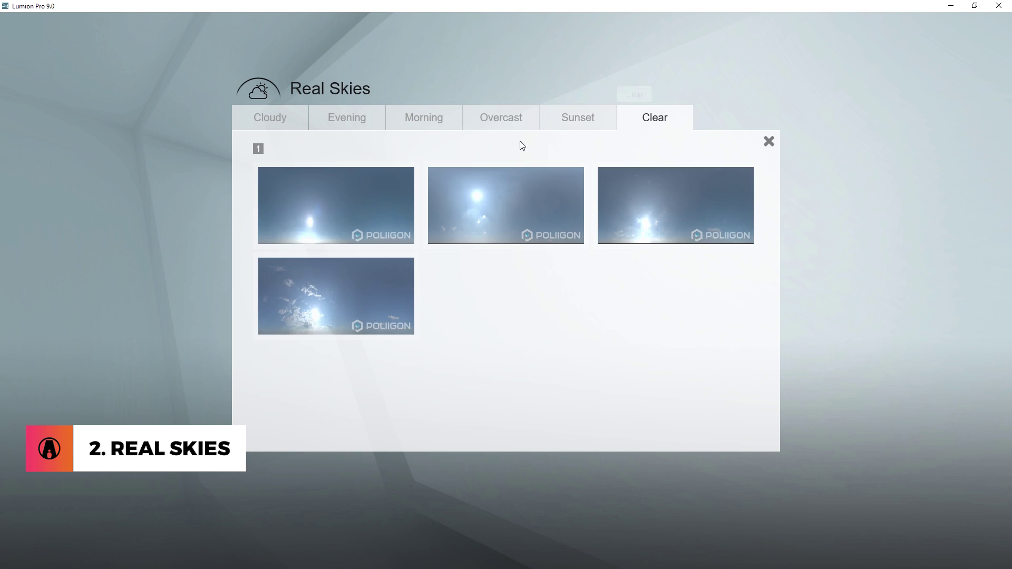
click(359, 121)
click(731, 311)
Lower the evening sky's heading to just under half and turn on Flip sky
drag(134, 187, 85, 187)
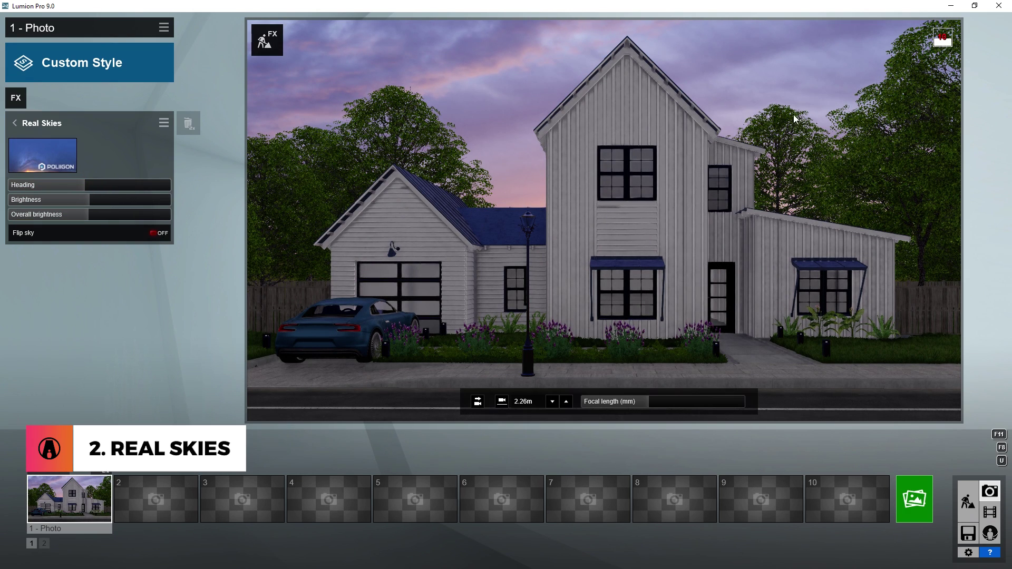
click(99, 236)
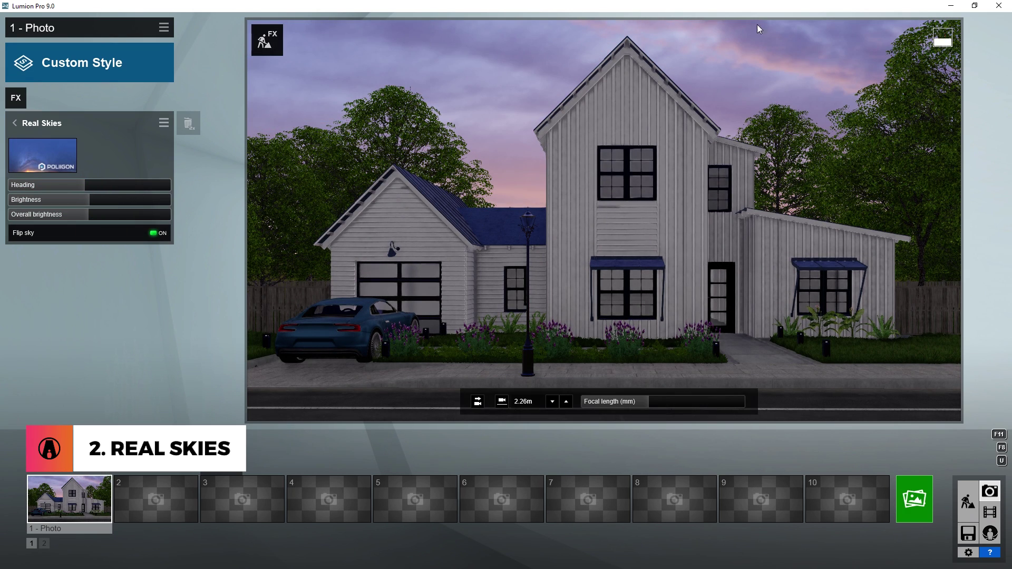
Replace the evening sky with the second Overcast sky
click(63, 148)
click(500, 117)
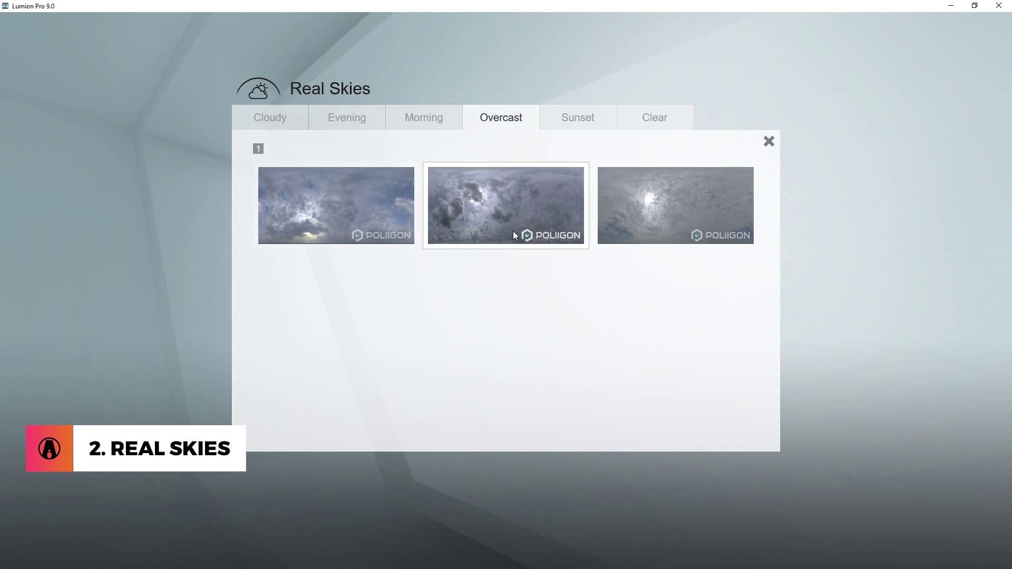
click(514, 231)
Load a saved set of effects from a file into the photo
click(162, 26)
click(196, 37)
double_click(224, 78)
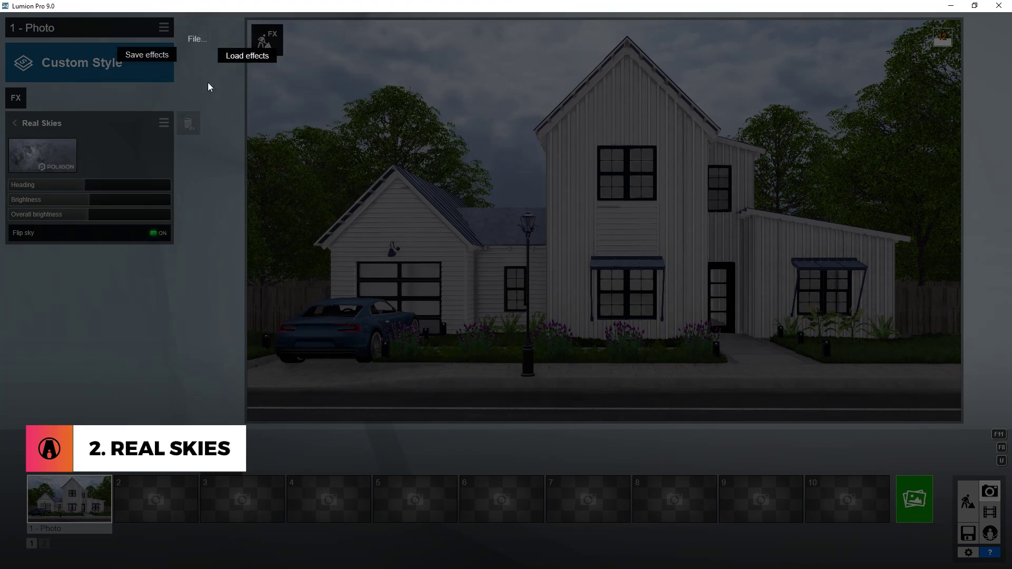
double_click(187, 151)
double_click(187, 153)
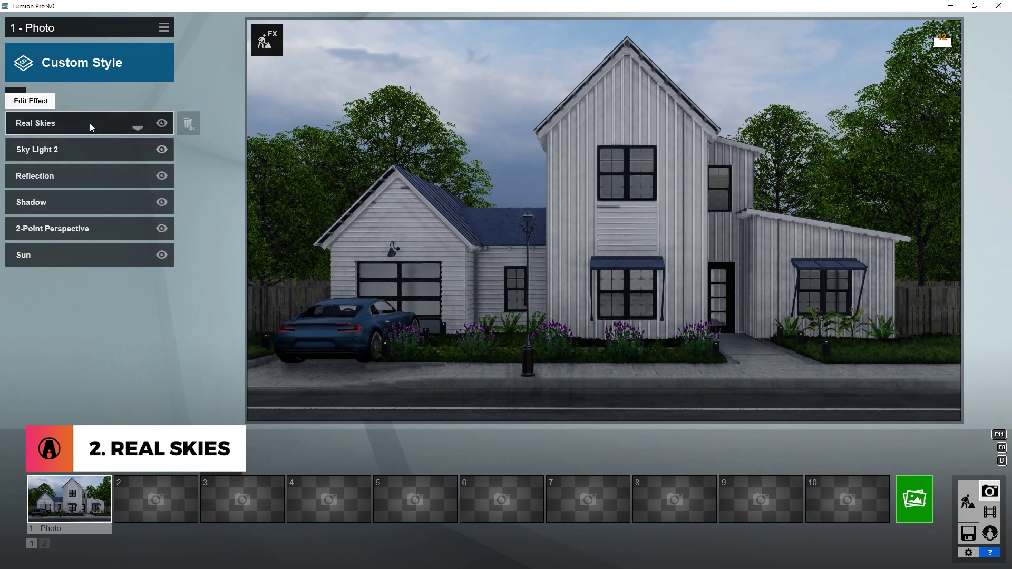
Edit the loaded Real Skies effect and switch it to a dark overcast sky
click(89, 122)
click(53, 159)
click(488, 200)
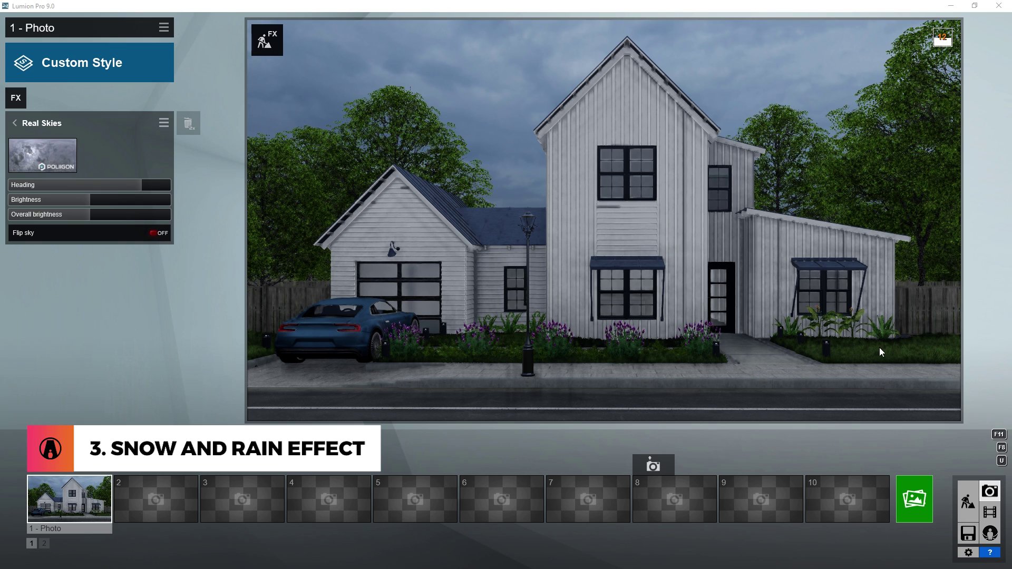
Add the Precipitation effect to the photo and set Rain / Snow to 0.8 for snow
click(15, 101)
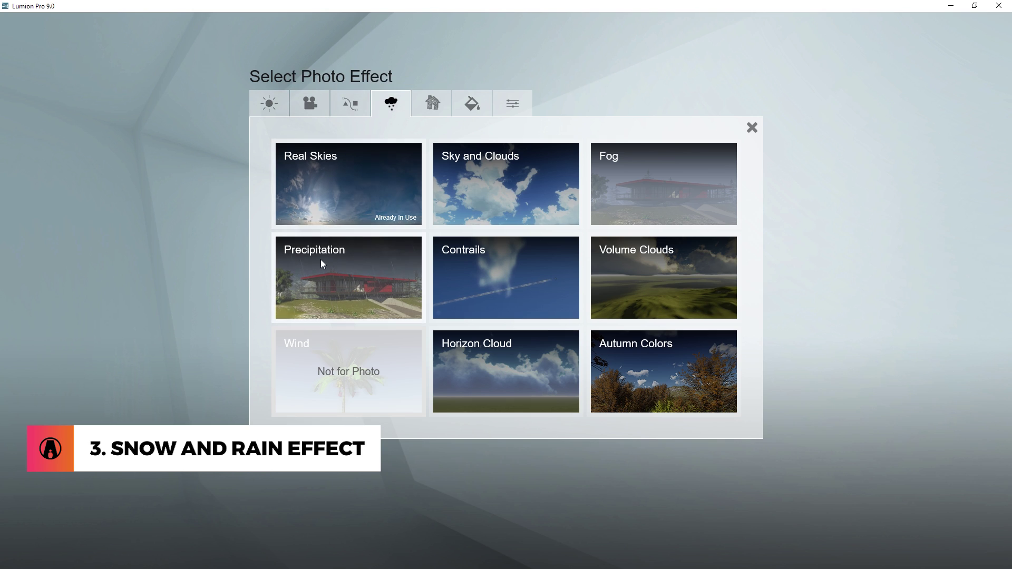
click(360, 270)
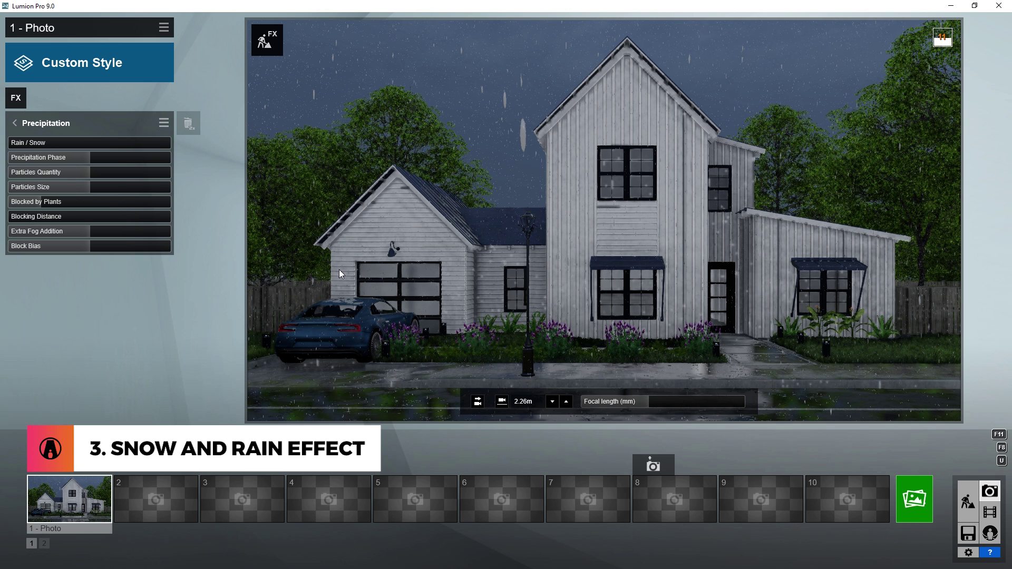
drag(20, 141, 119, 148)
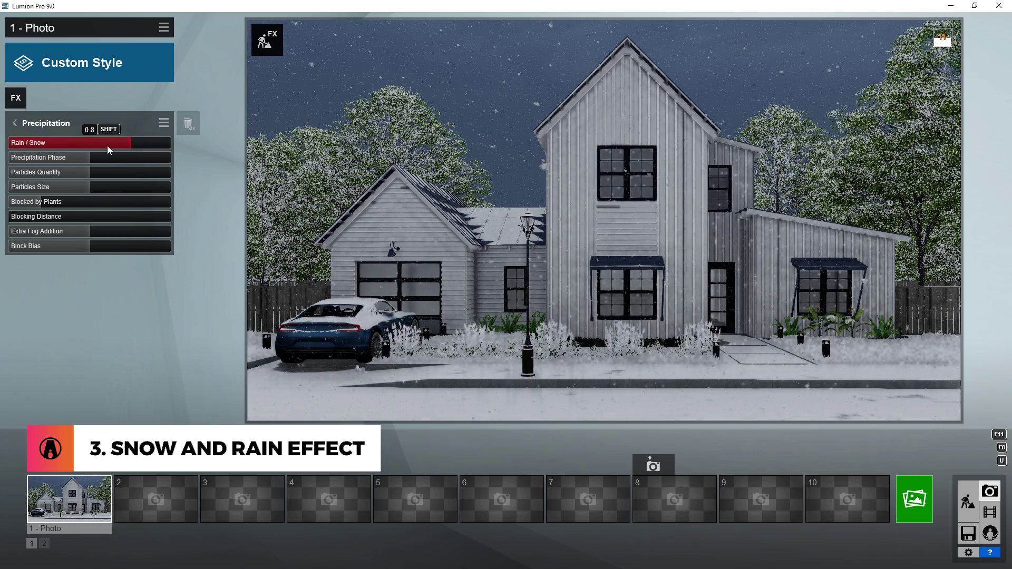
Return the precipitation to rain and try its particle and extra fog settings
drag(81, 147, 91, 188)
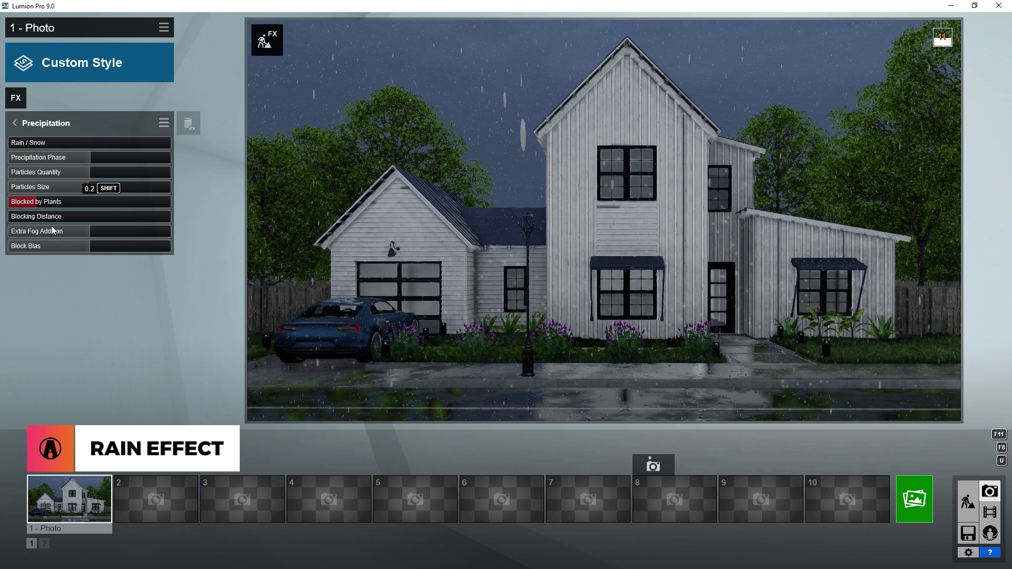
drag(77, 235, 37, 232)
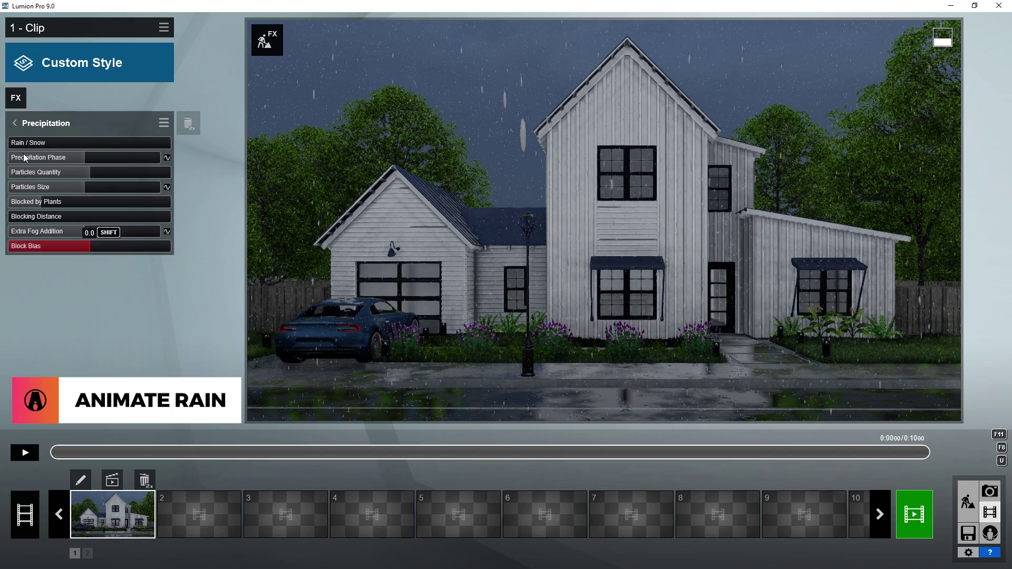
Create keyframes for Precipitation Phase and Particles Size in the clip, then adjust both at a further point to animate the rain
click(167, 157)
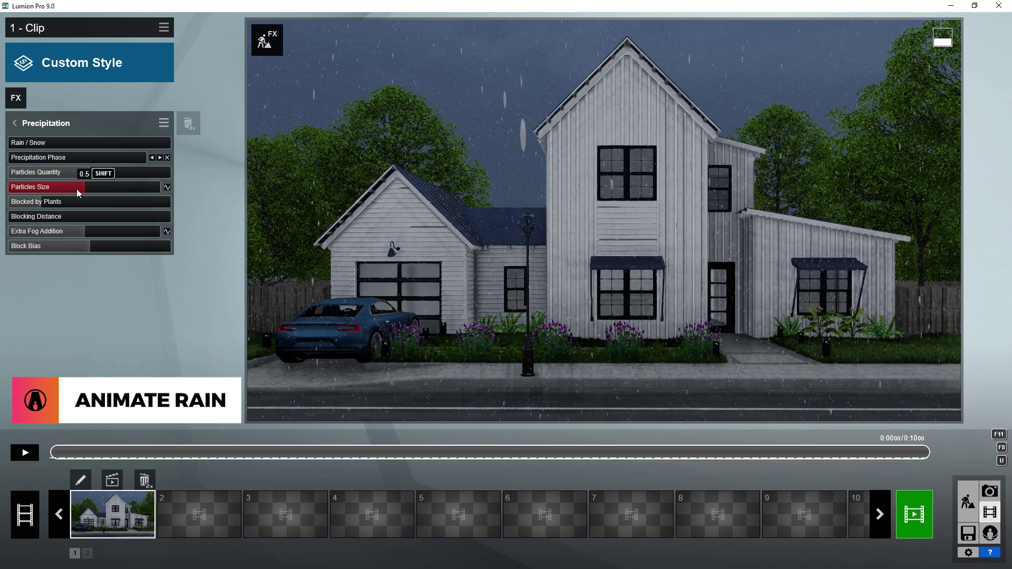
click(167, 187)
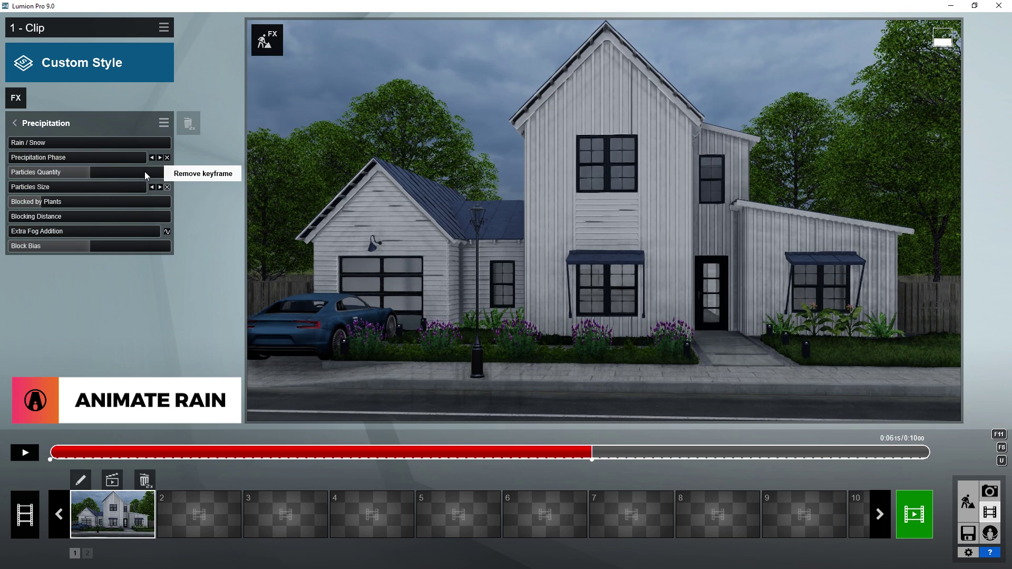
drag(55, 159, 100, 188)
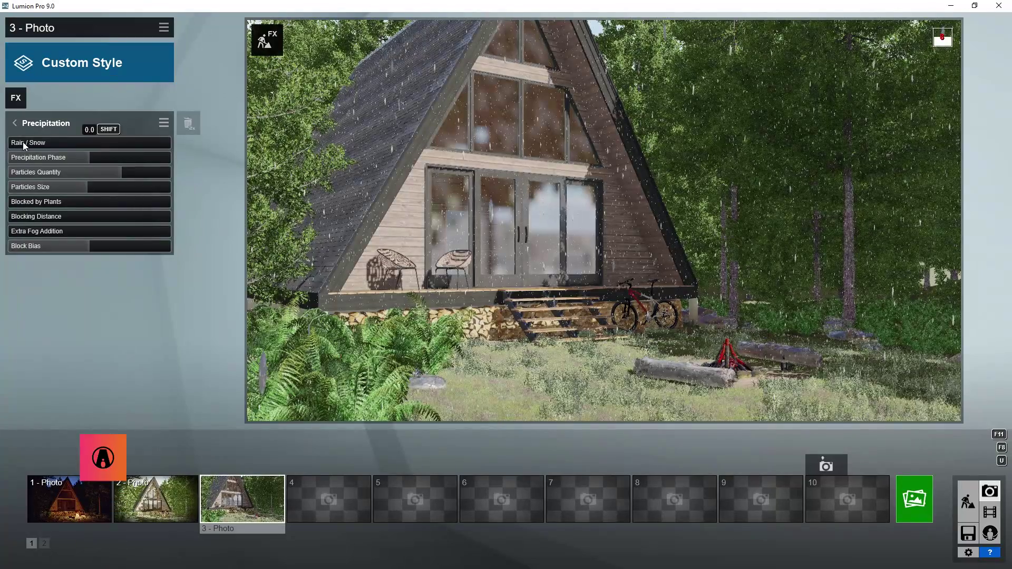
Set the cabin photo's Rain / Snow to 1.0 and adjust the snow's phase, particle quantity, particle size and plant blocking
drag(24, 141, 110, 143)
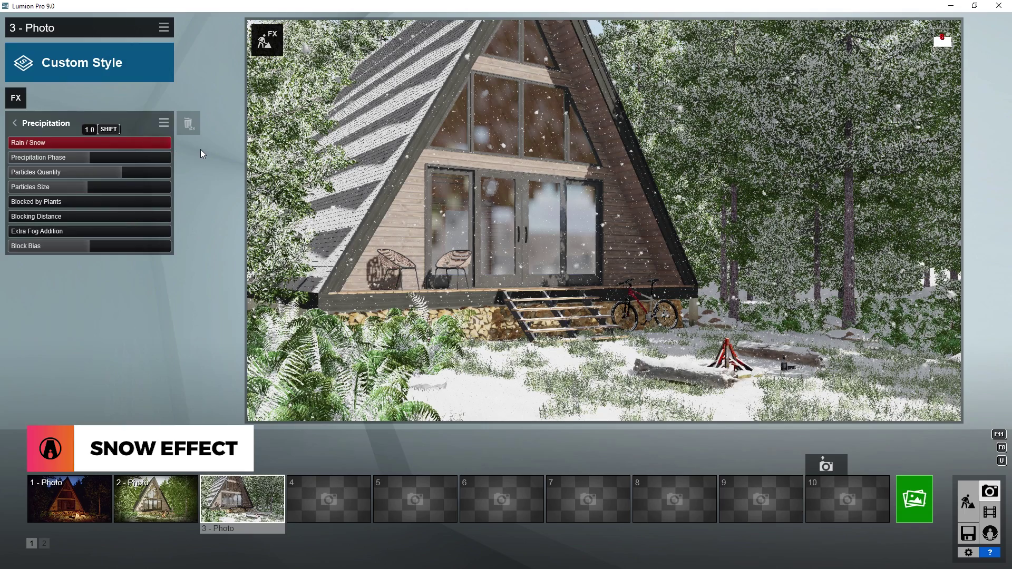
mouse_move(90, 157)
mouse_down()
mouse_move(36, 159)
mouse_move(112, 168)
mouse_move(84, 162)
mouse_up()
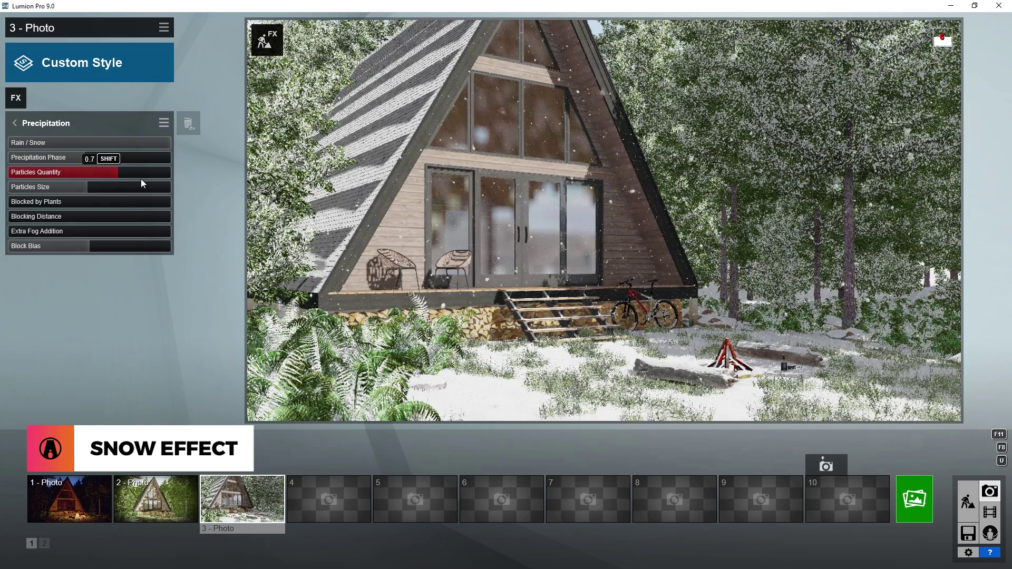
drag(85, 191, 7, 208)
right_drag(738, 310, 770, 310)
mouse_move(10, 202)
mouse_down()
mouse_move(118, 210)
mouse_move(8, 224)
mouse_move(166, 206)
mouse_move(4, 210)
mouse_up()
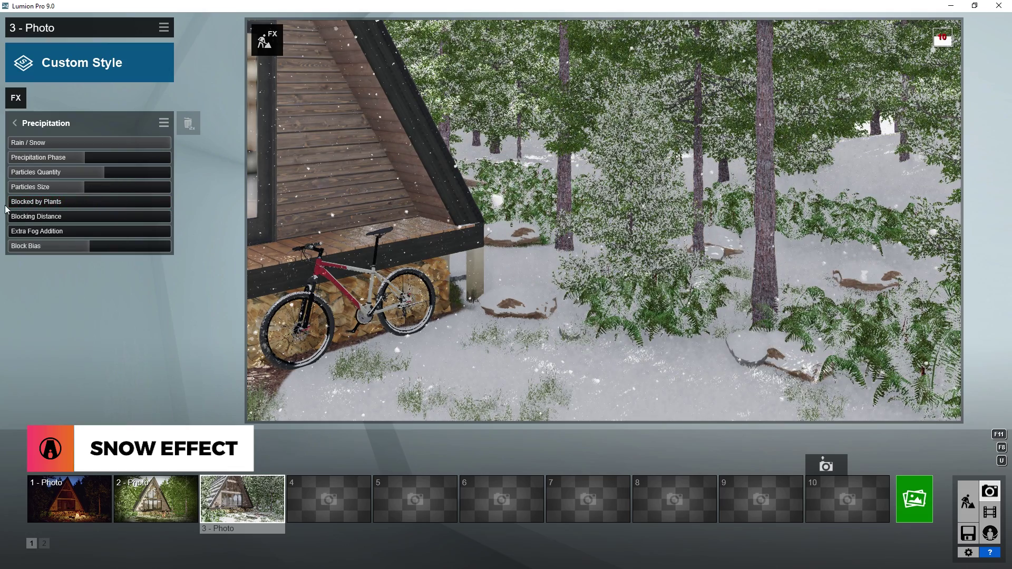
Raise the snow's Block Bias to its maximum and inspect the covered deck and steps up close
click(242, 499)
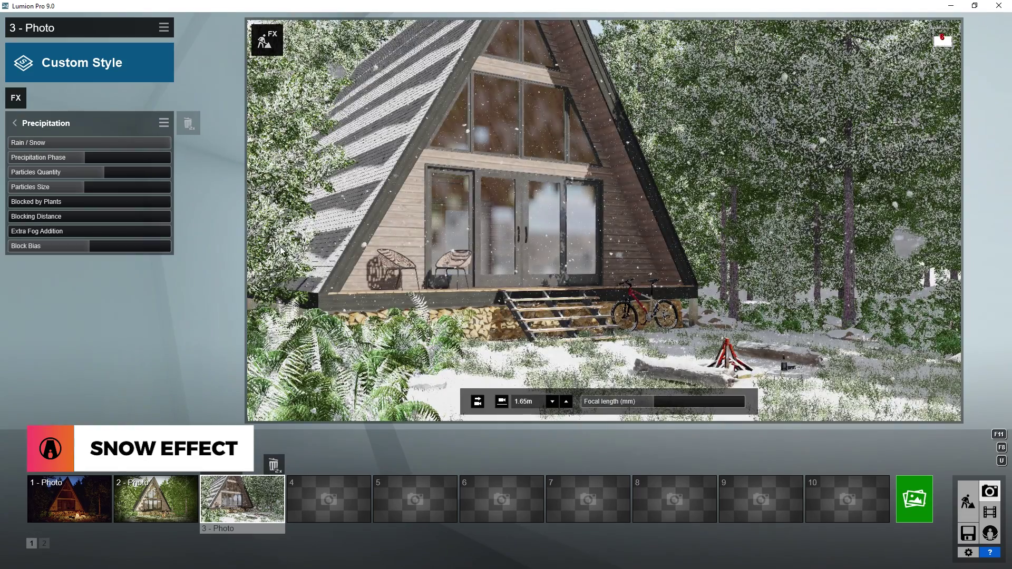
drag(90, 246, 128, 255)
key(w)
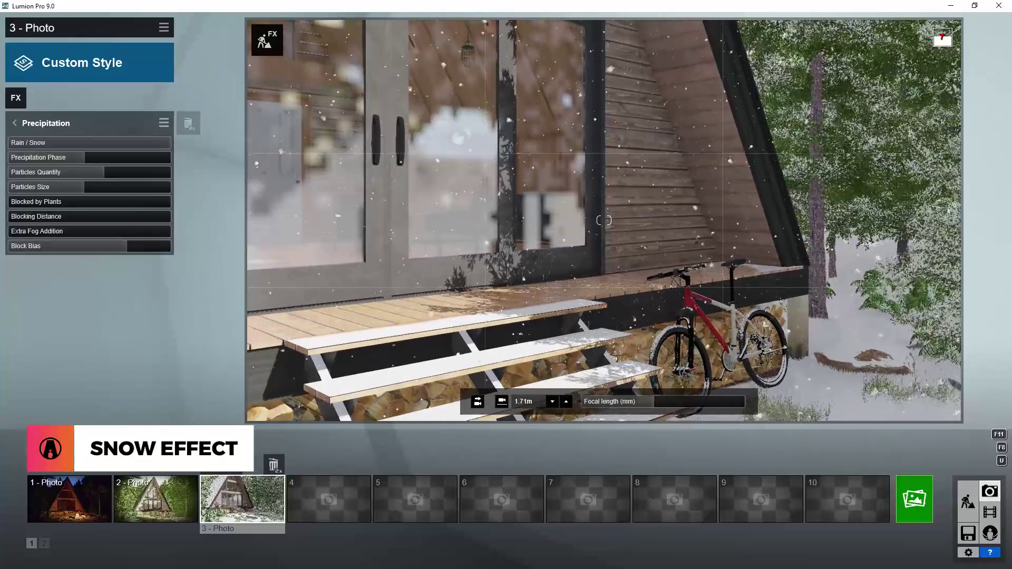
drag(89, 248, 201, 260)
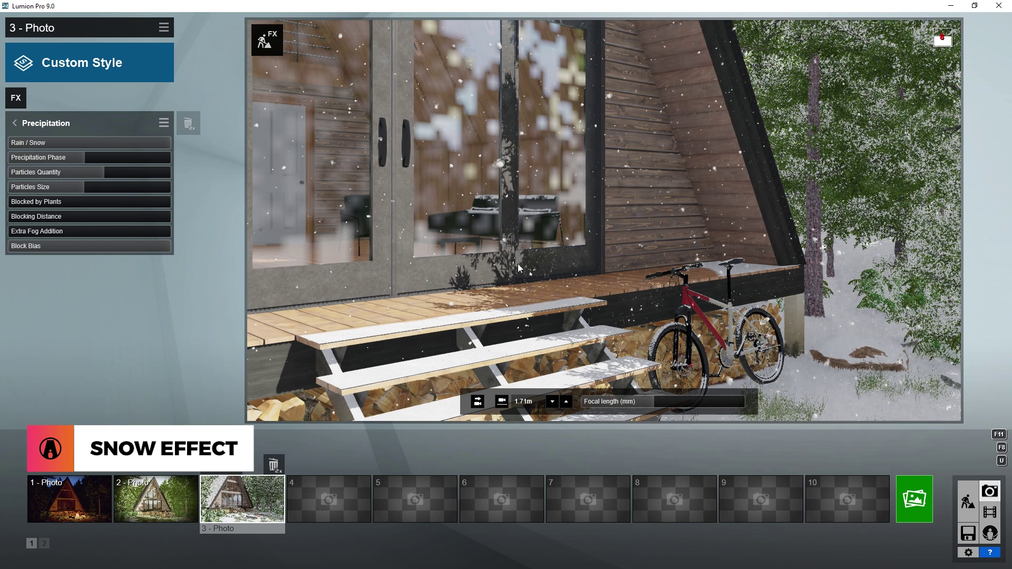
key(w)
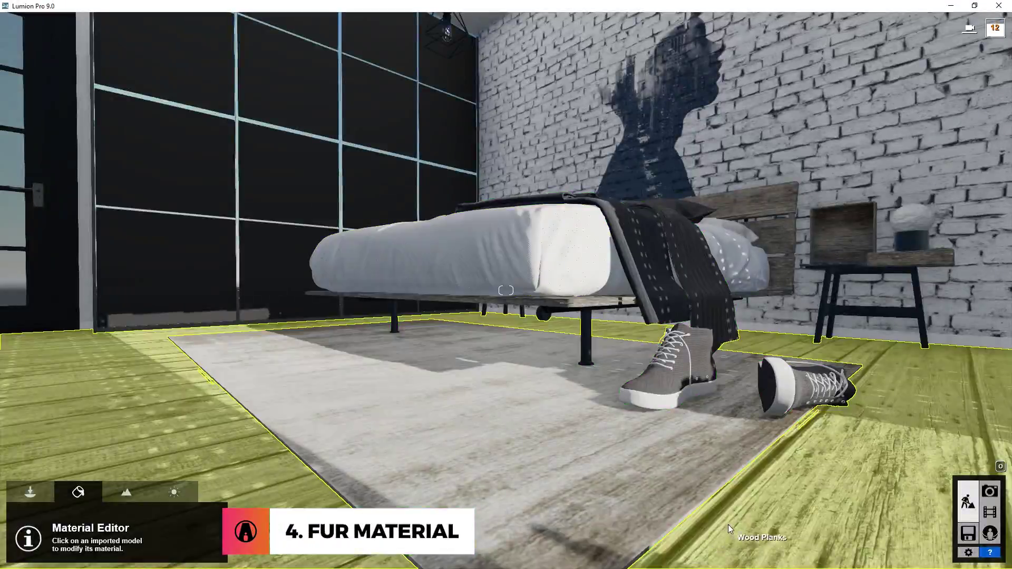
Assign the Black Velvet Fur material from the Nature fur category to the bedroom rug
click(615, 480)
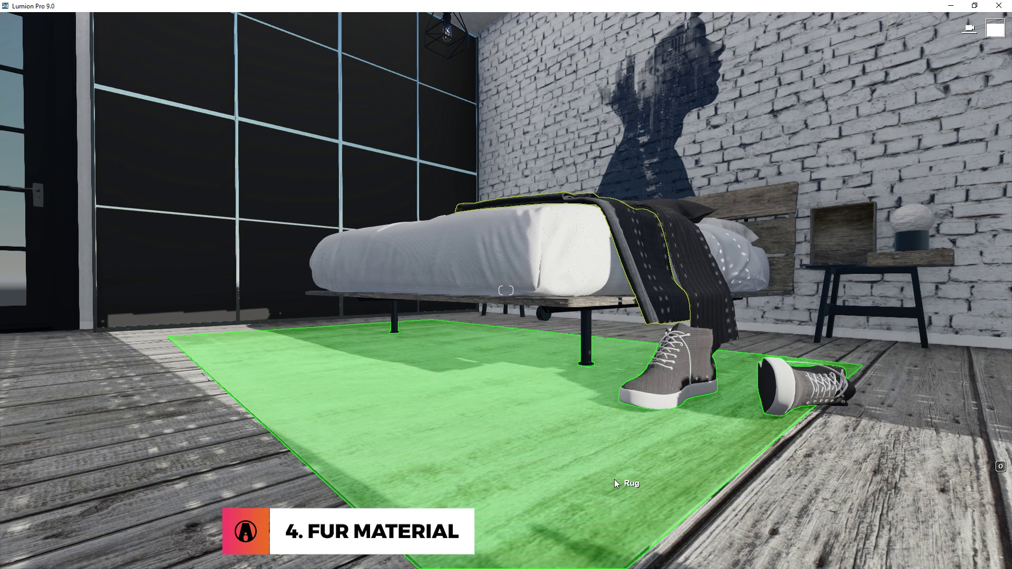
click(33, 210)
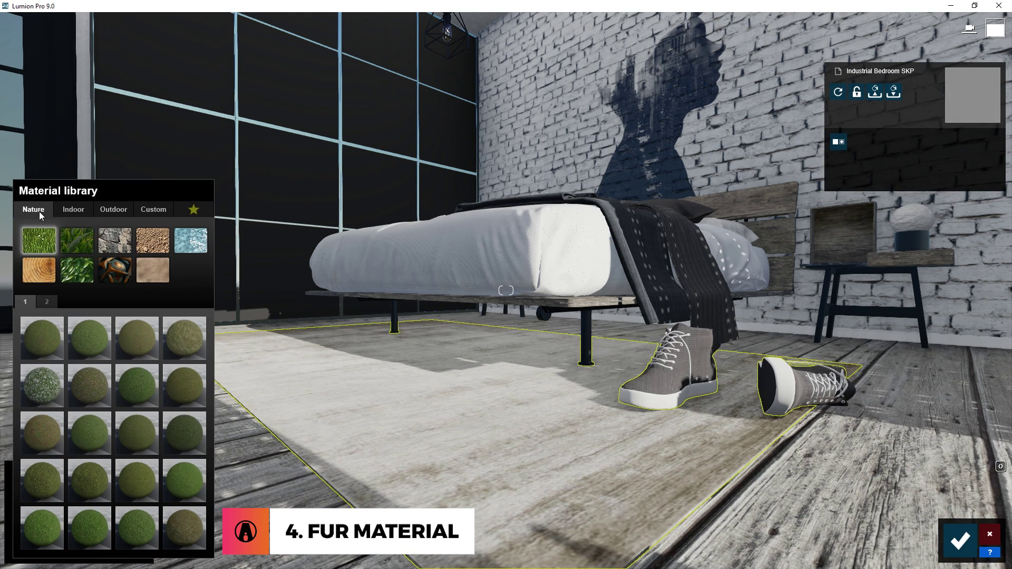
click(161, 278)
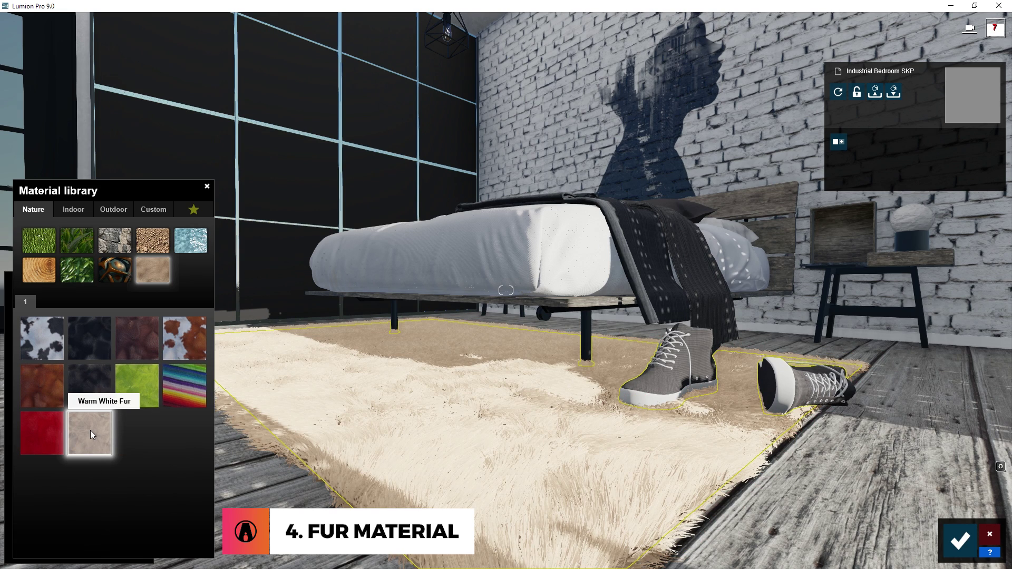
click(84, 343)
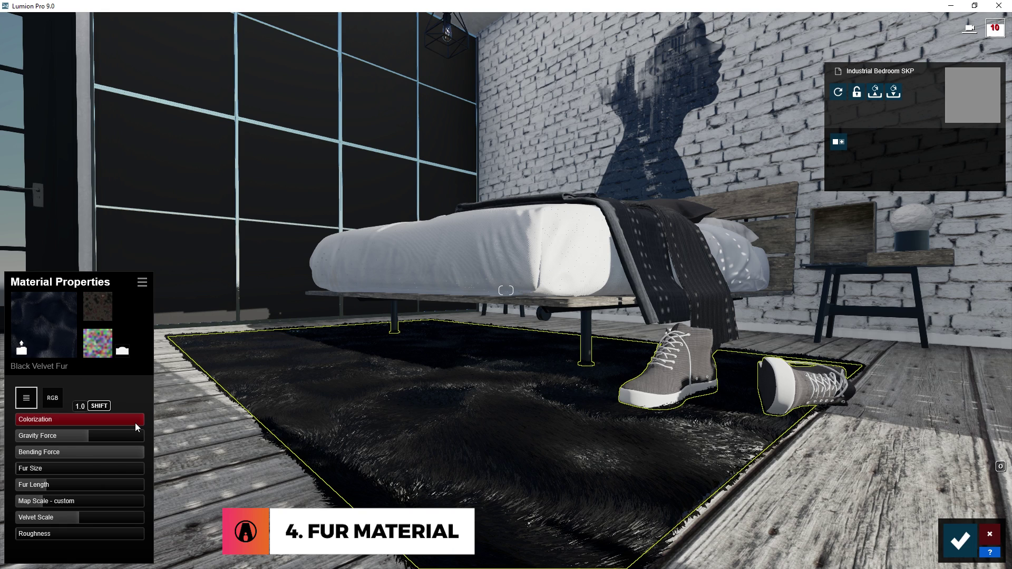
Set the rug fur's Colorization to 1.0 and try its RGB colour and brightness, leaving it black
drag(135, 422, 169, 431)
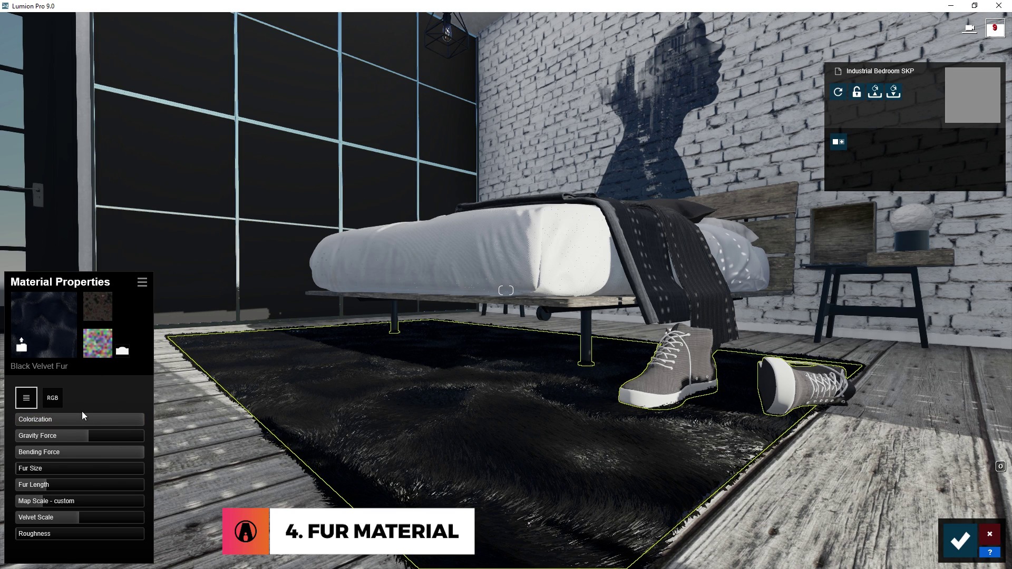
click(55, 399)
drag(96, 432, 107, 487)
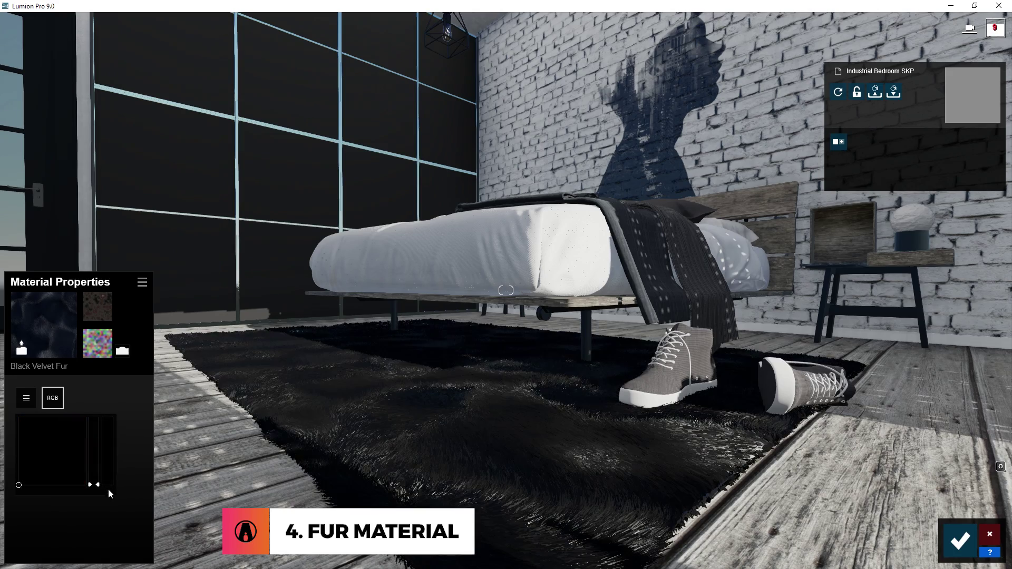
Adjust the rug's Fur Size, Fur Length, Gravity Force and Bending Force, and try its velvet scale and roughness
click(27, 398)
drag(50, 468, 29, 471)
click(58, 488)
drag(107, 453, 220, 434)
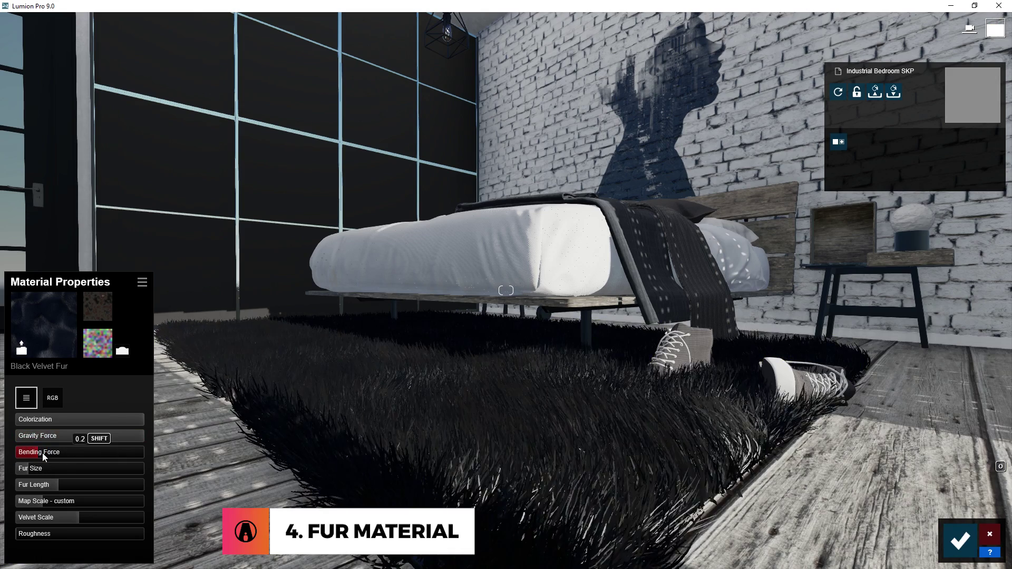
drag(26, 469, 127, 537)
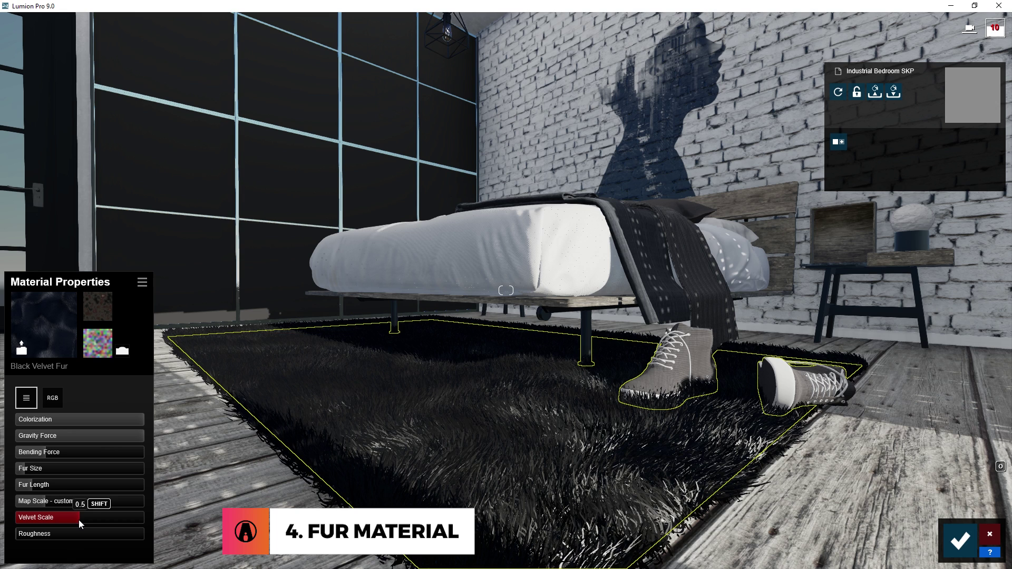
Load InteriorDesignRugDiamonds001_COL_VAR1 as the rug's colour map, remove the Colorization, and adjust fur size and map scale
click(106, 305)
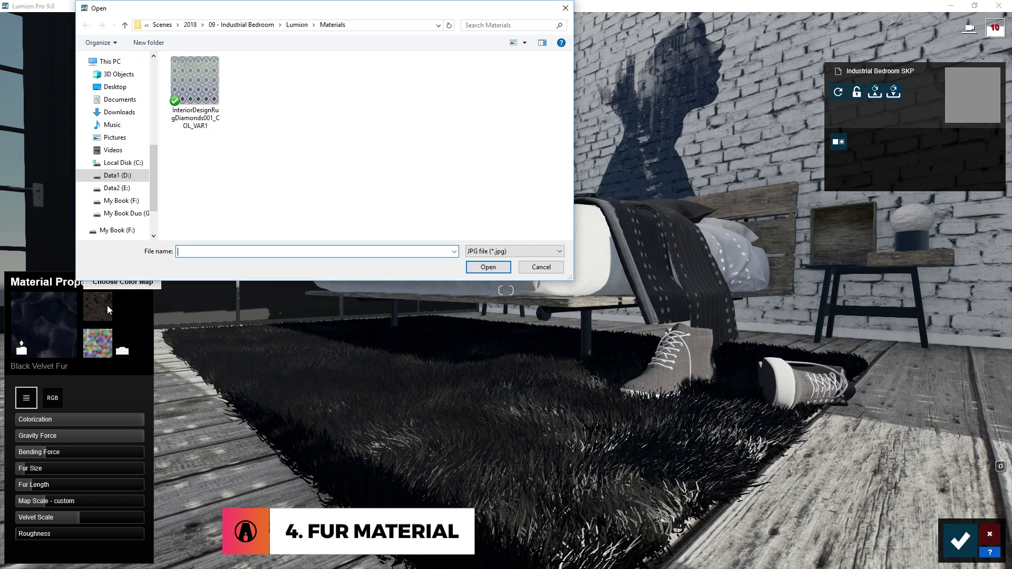
double_click(204, 120)
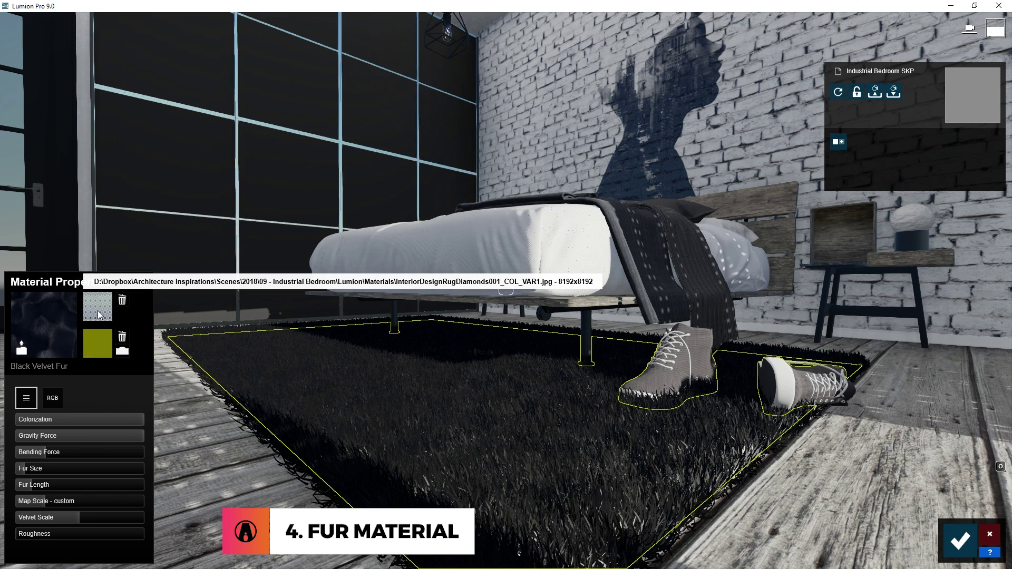
drag(125, 426, 20, 428)
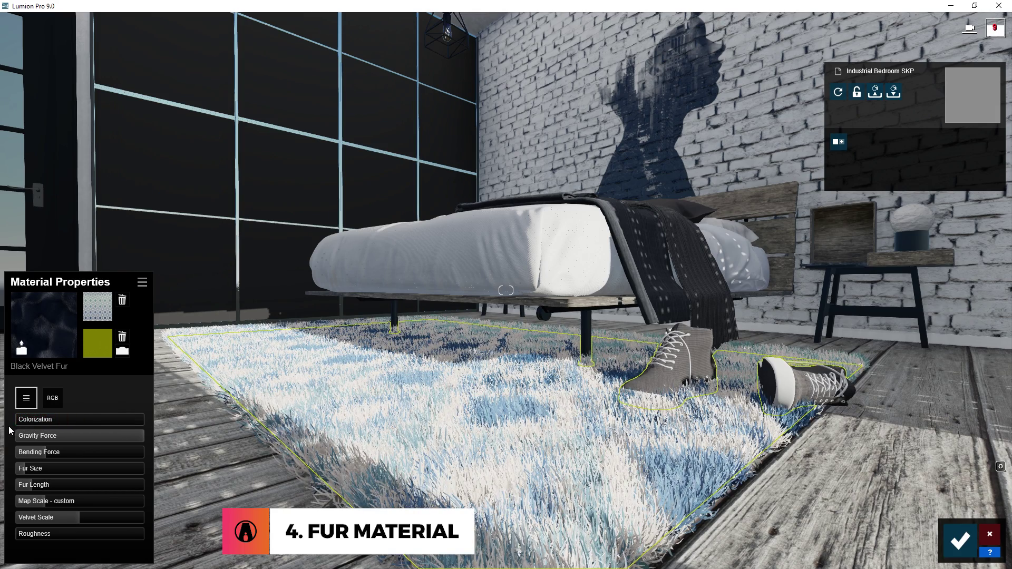
mouse_move(35, 470)
mouse_down()
mouse_move(18, 470)
mouse_move(15, 504)
mouse_move(68, 508)
mouse_up()
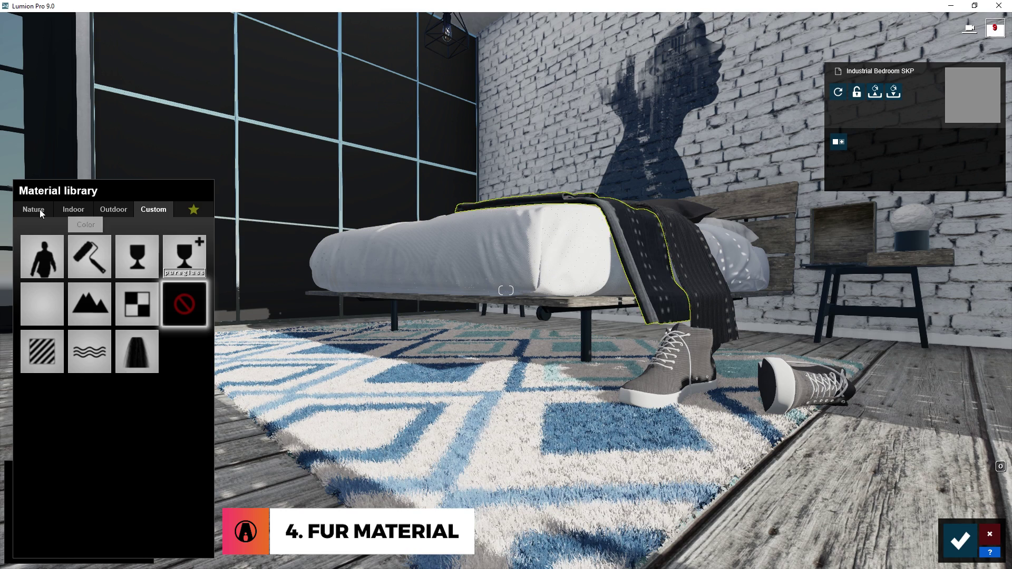
Apply Black Velvet Fur to the dark throw blanket on the bed and review its RGB colour settings
click(39, 209)
click(153, 270)
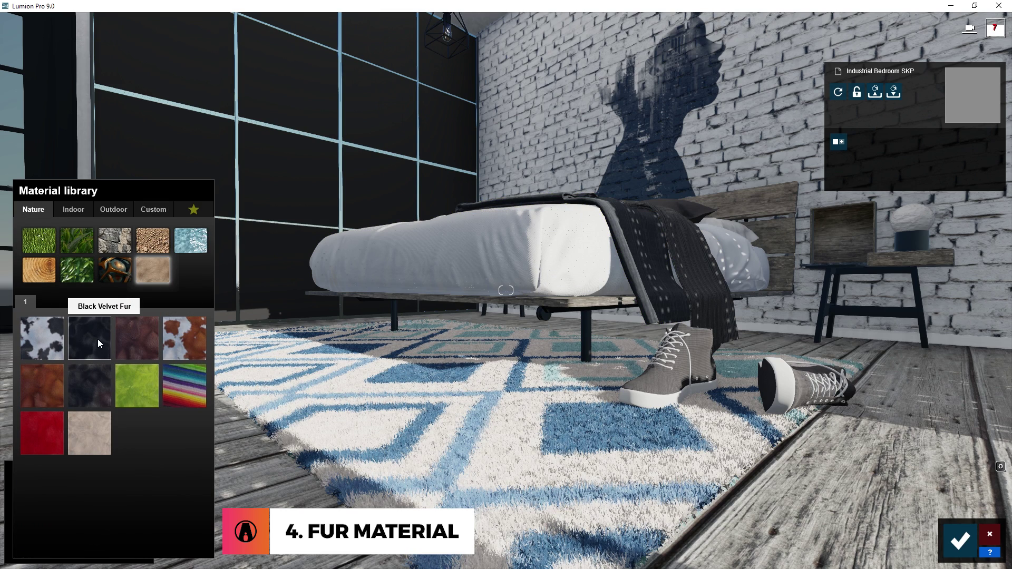
click(97, 340)
click(52, 398)
click(33, 403)
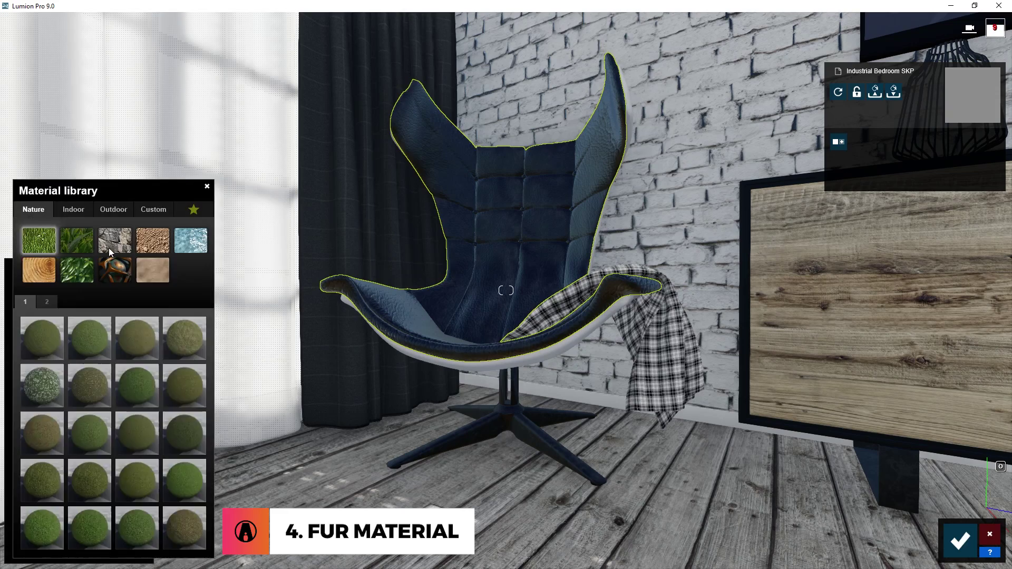
Apply Red Fur to the armchair upholstery, set Colorization to 0.7 and recolour it a muted grey-blue
click(38, 429)
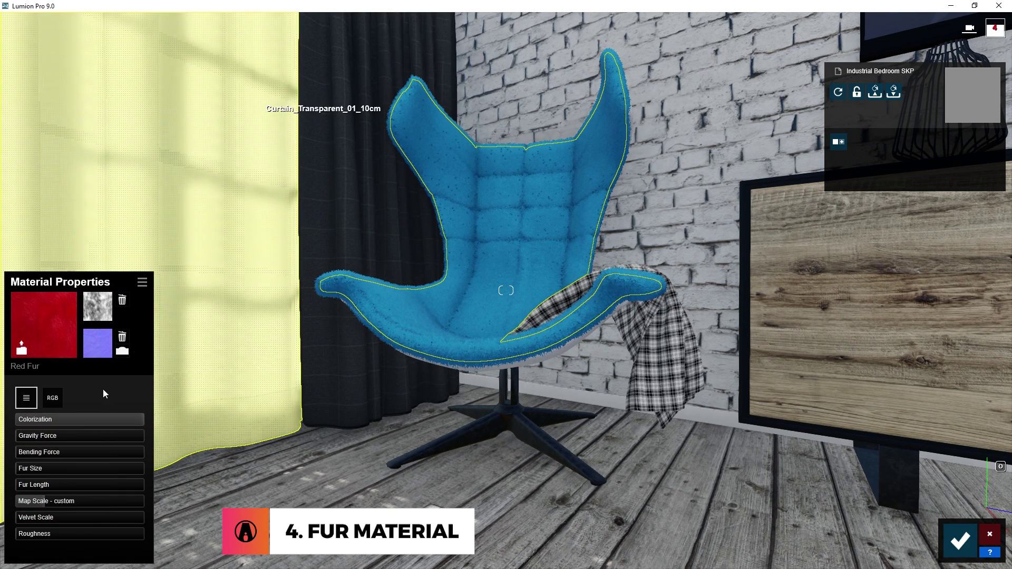
mouse_move(121, 420)
mouse_down()
mouse_move(50, 423)
mouse_move(102, 419)
mouse_up()
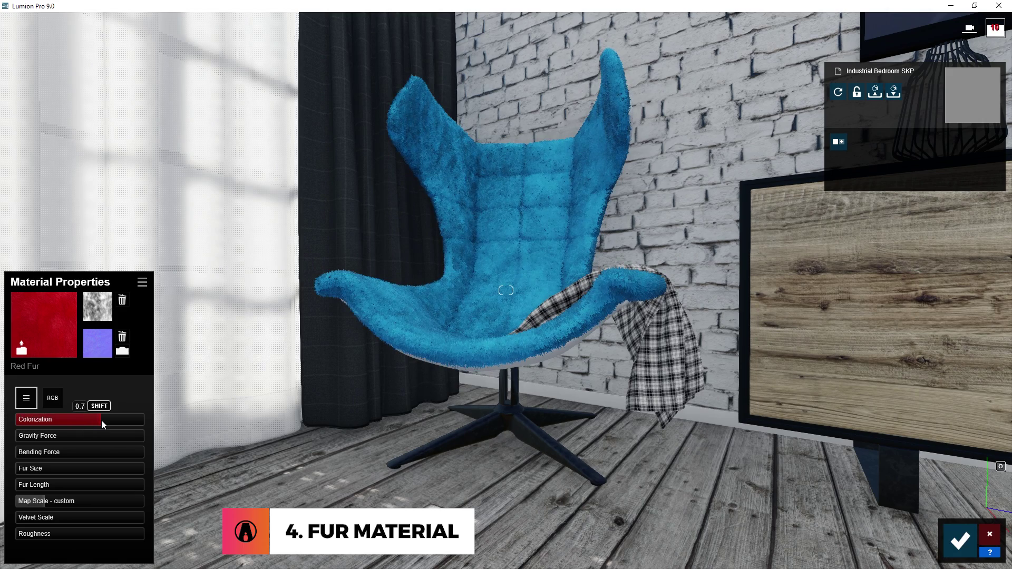
click(52, 398)
click(62, 456)
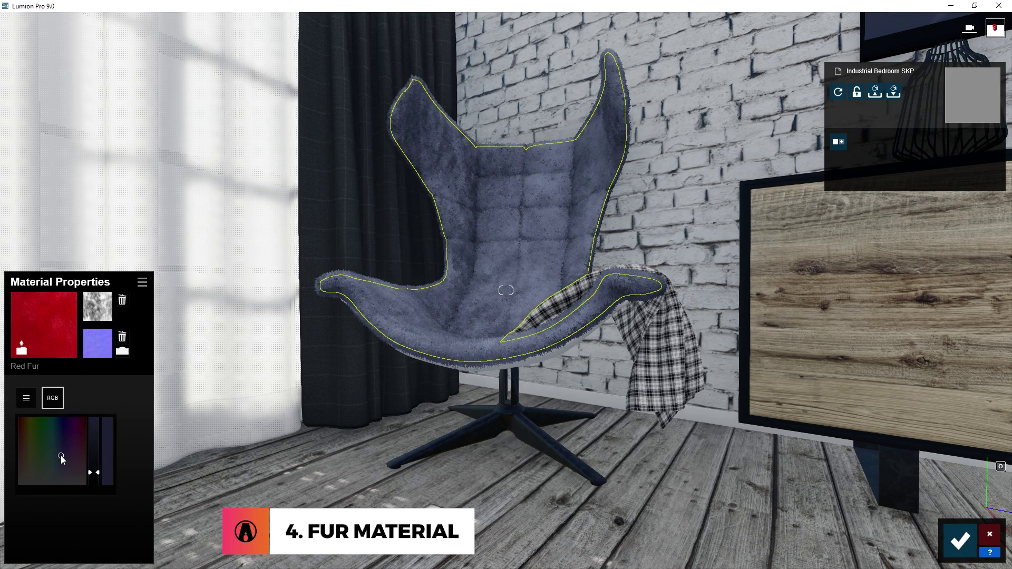
click(22, 402)
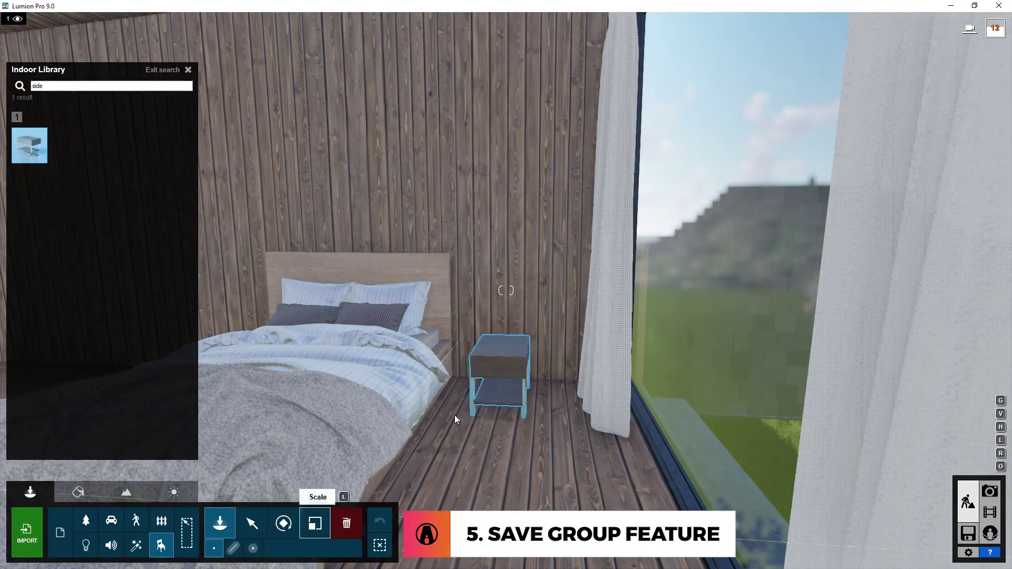
Place a side table beside the bed and a lamp on top of it
click(497, 392)
click(160, 546)
click(472, 339)
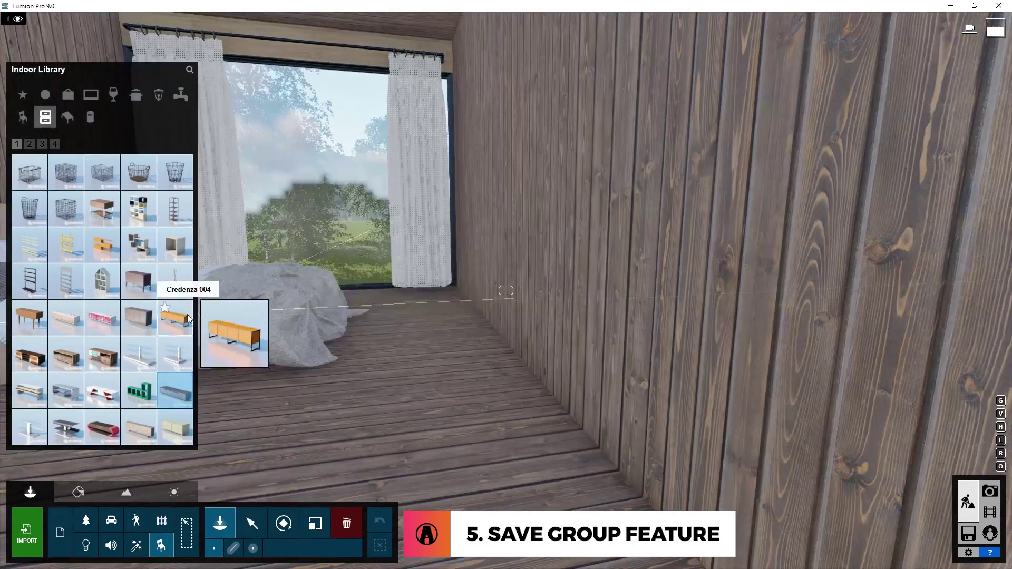
Place Credenza 004 against the wall opposite the bed and mount TV 003 on the wall above it
click(226, 339)
click(481, 316)
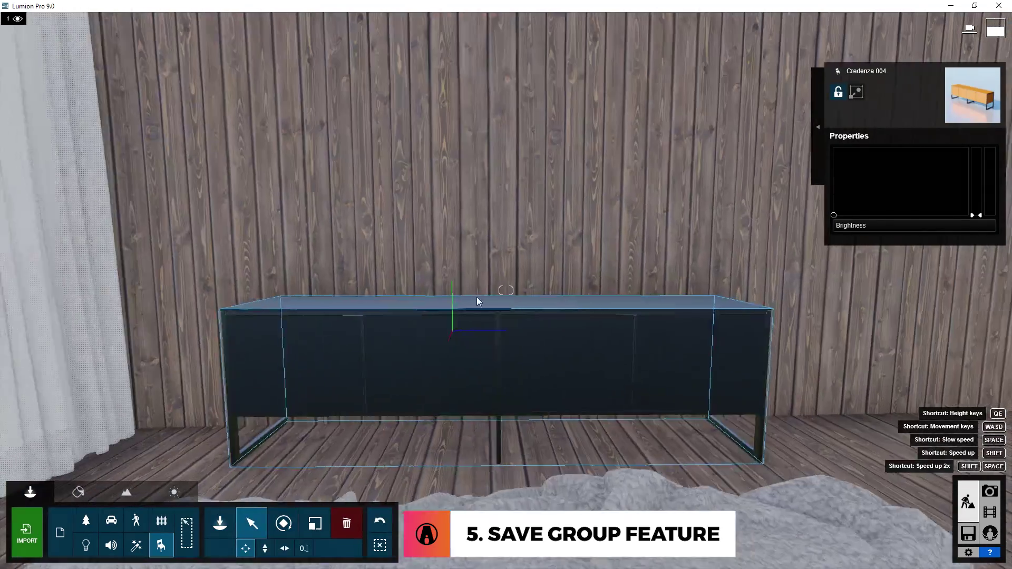
click(138, 244)
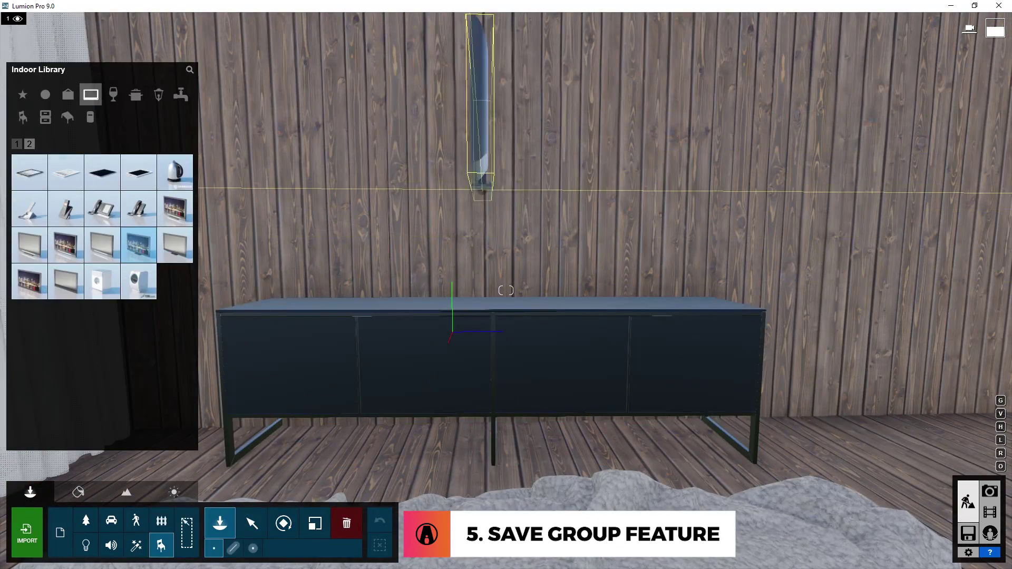
click(481, 195)
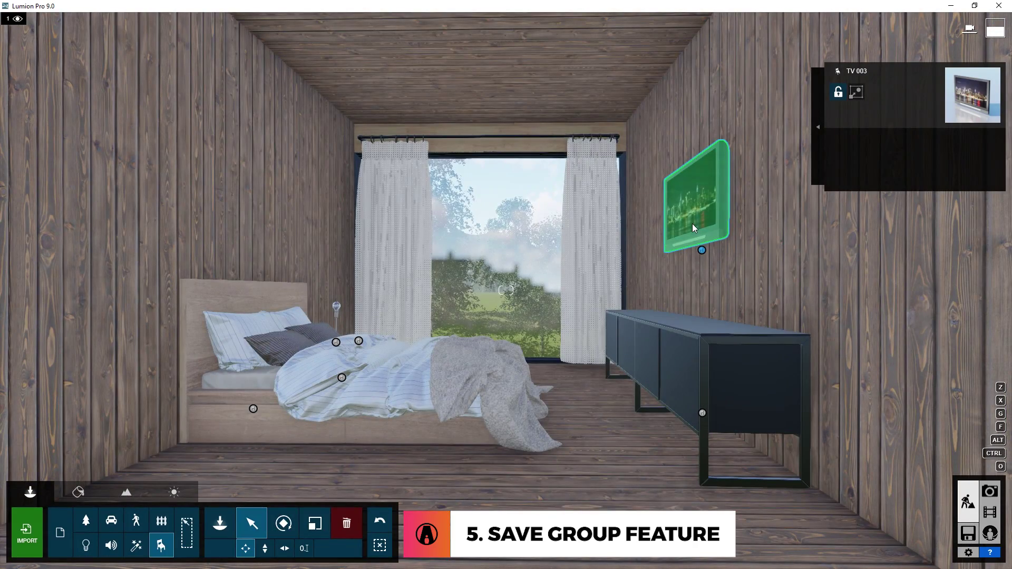
Group the bed, side table, lamp, credenza and TV, and save the group as Bedroom Set 1
ctrl+drag(166, 111, 855, 498)
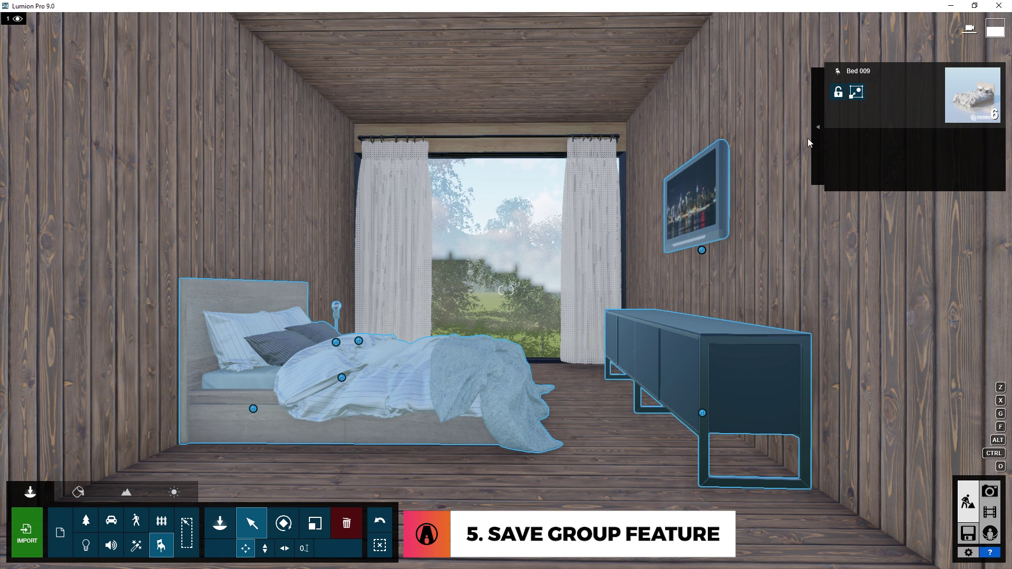
click(855, 90)
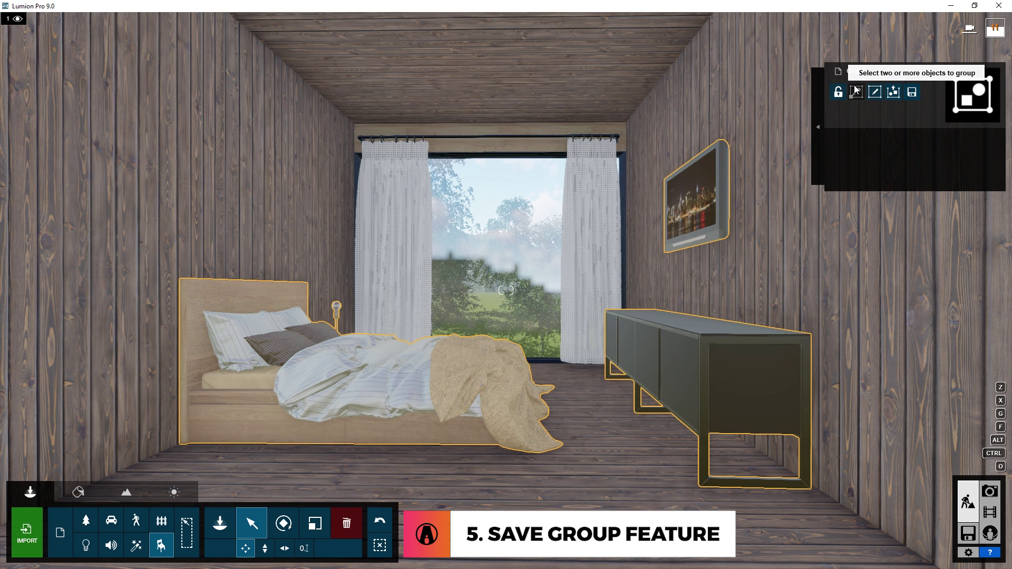
click(912, 93)
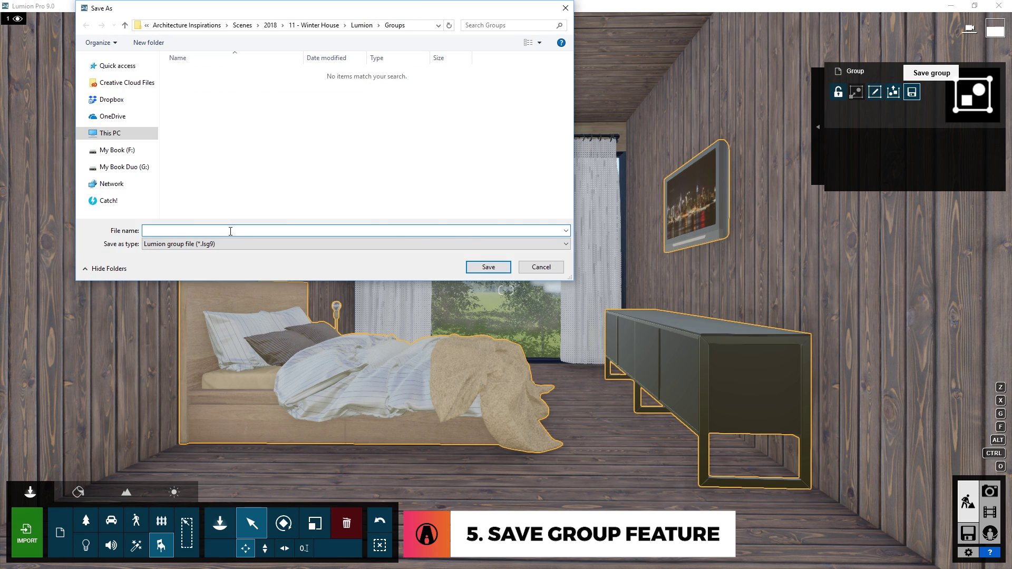
text(Bedroom Set 1)
key(Return)
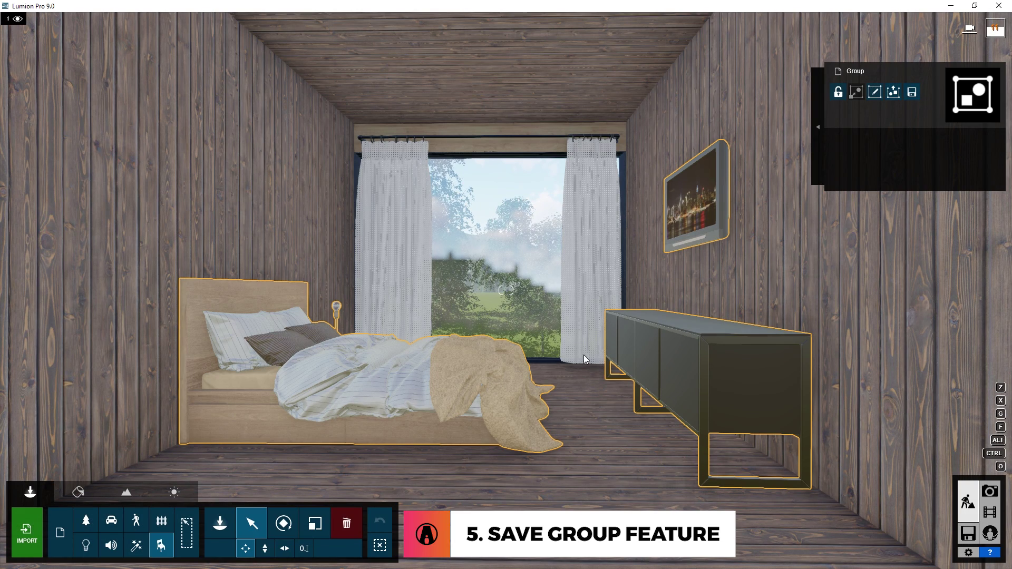
Load the saved Bedroom Set 1 group and place a copy in the empty end of the room
key(w)
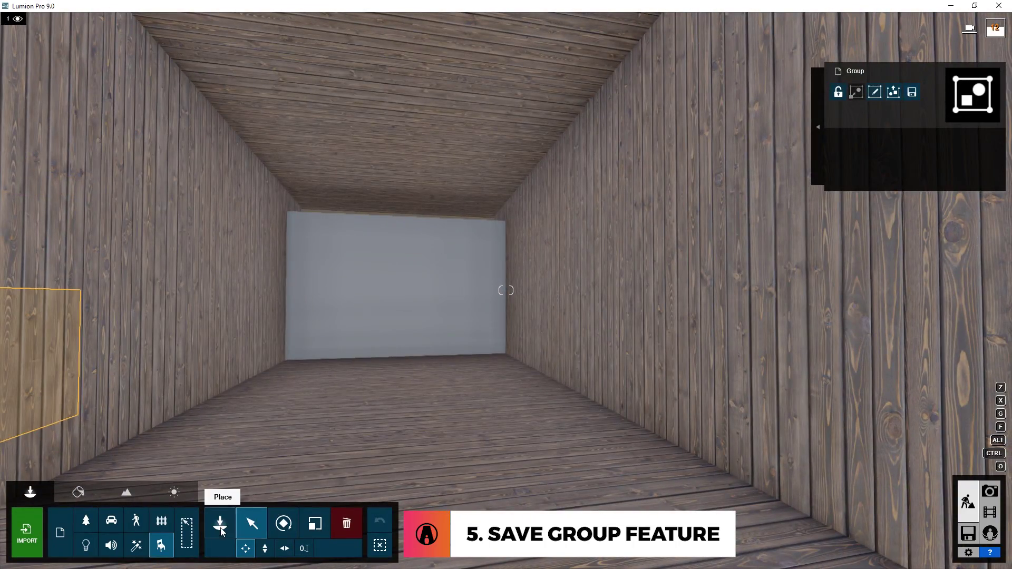
click(221, 527)
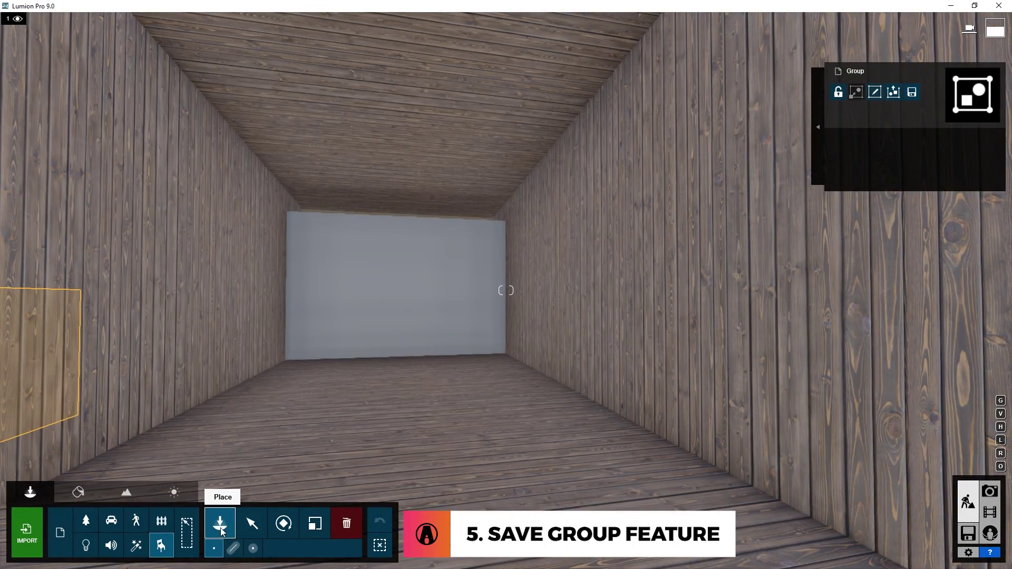
click(194, 529)
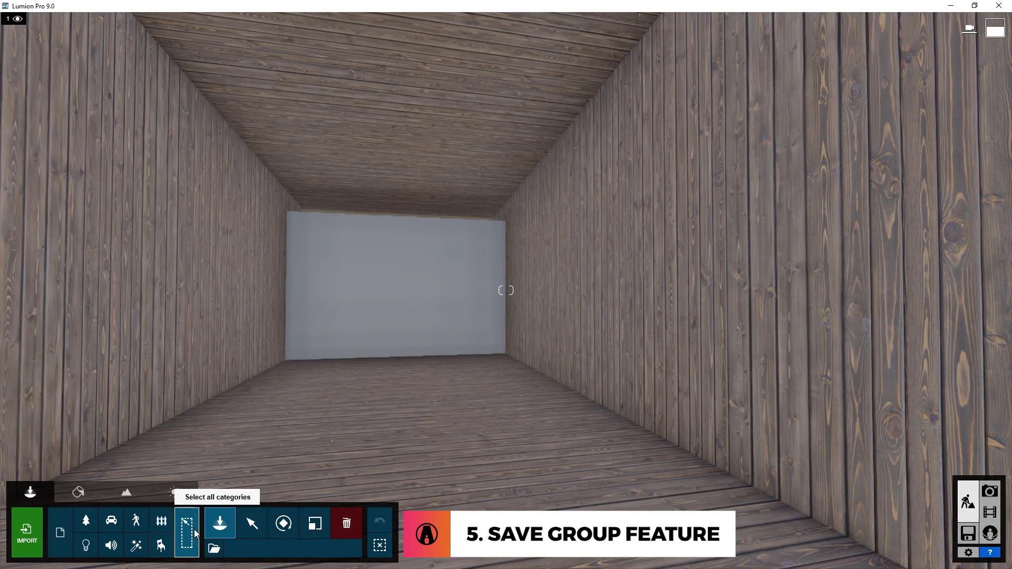
click(215, 549)
double_click(211, 73)
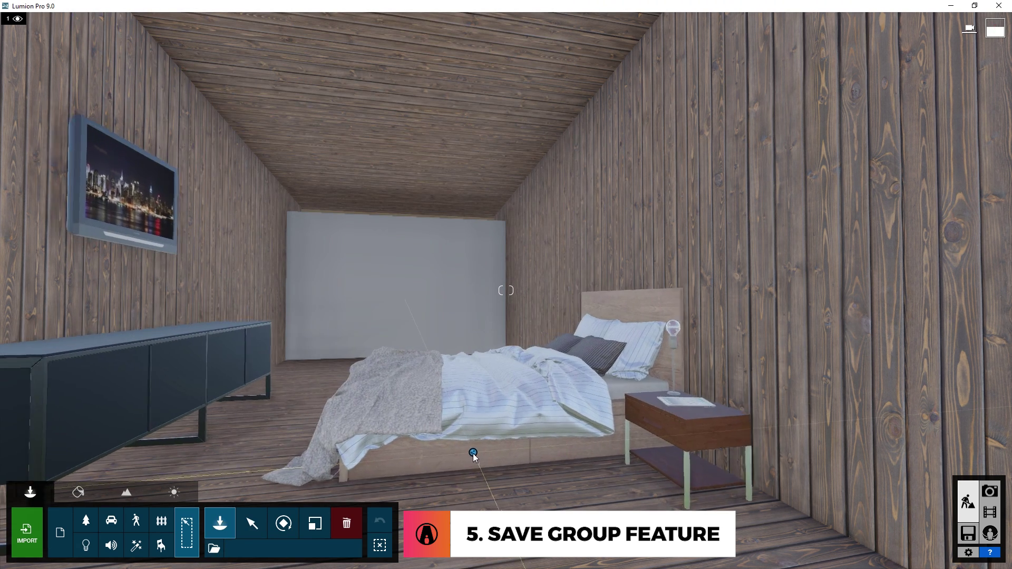
click(506, 475)
Ungroup the furniture set by the window and replace its credenza with Credenza 006
click(252, 523)
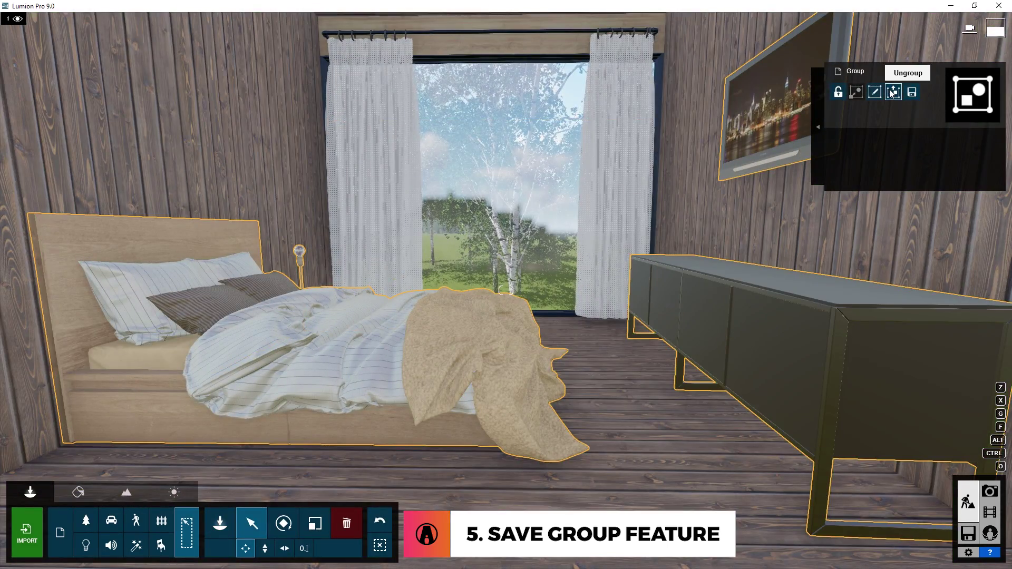
click(891, 92)
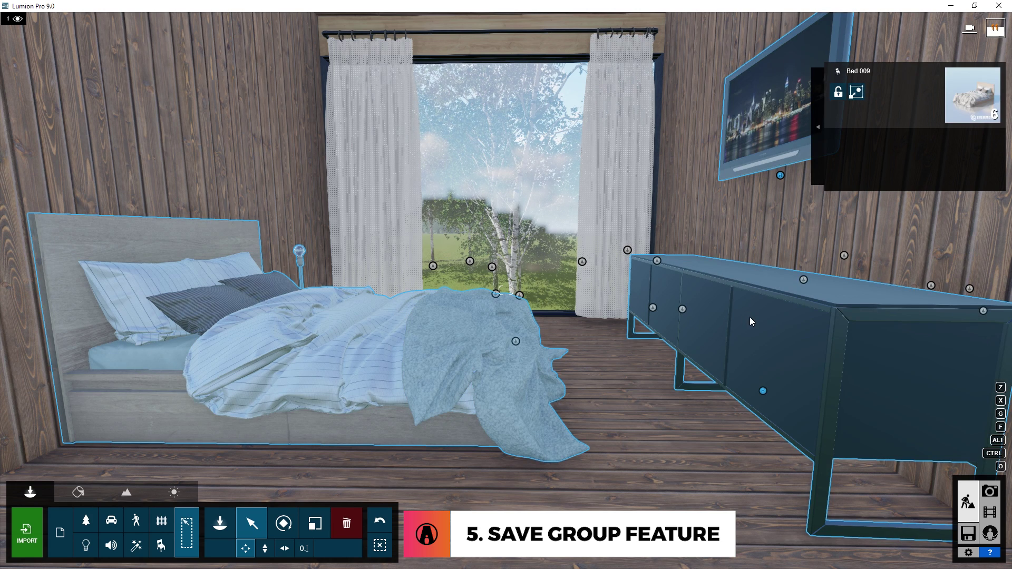
click(751, 318)
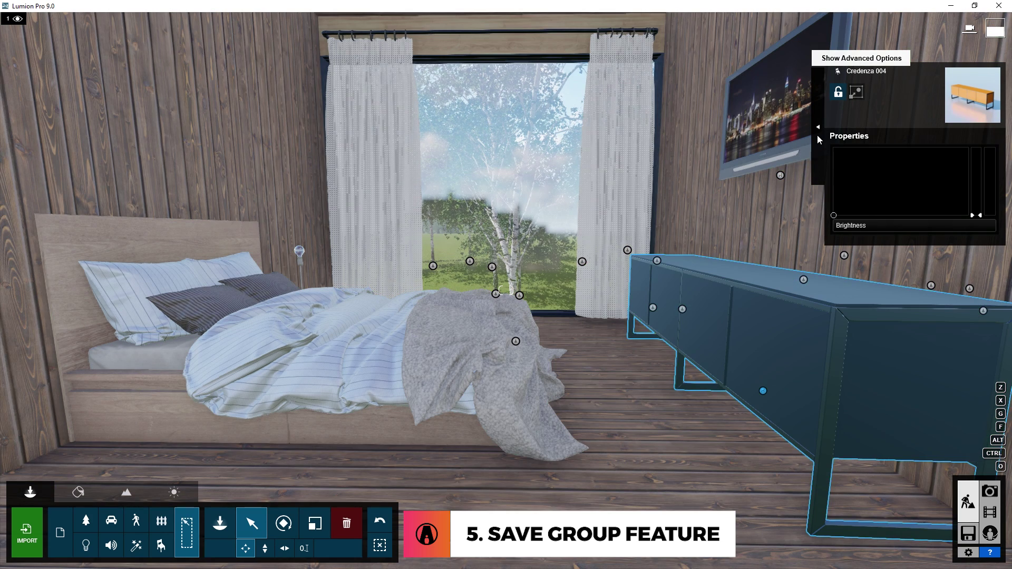
click(817, 135)
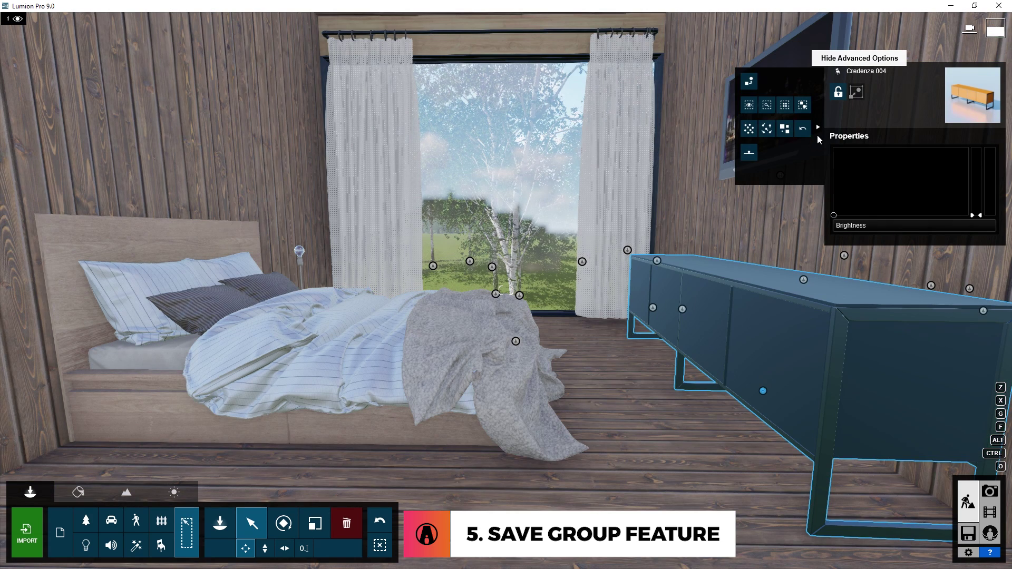
click(750, 83)
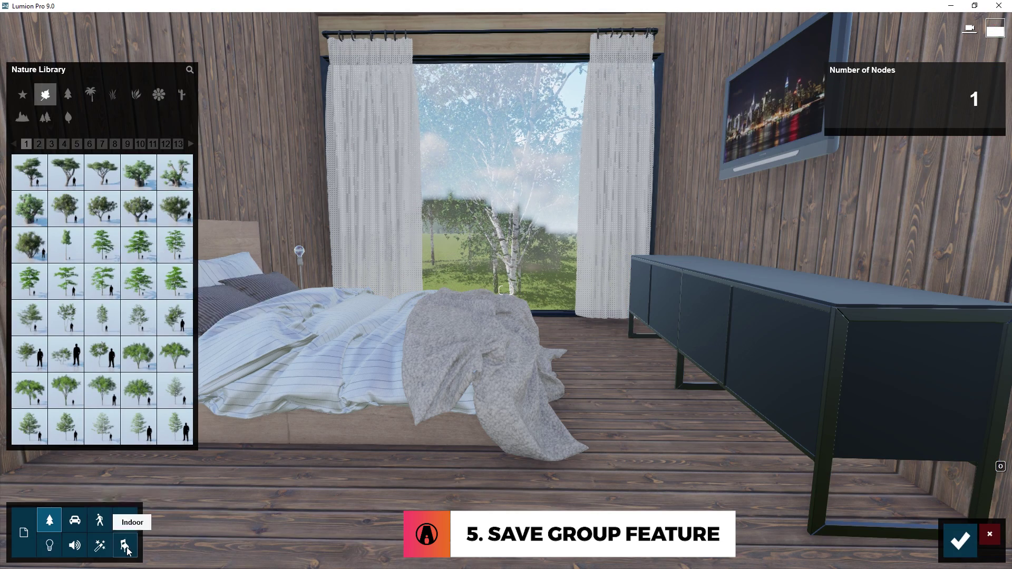
click(125, 545)
click(45, 117)
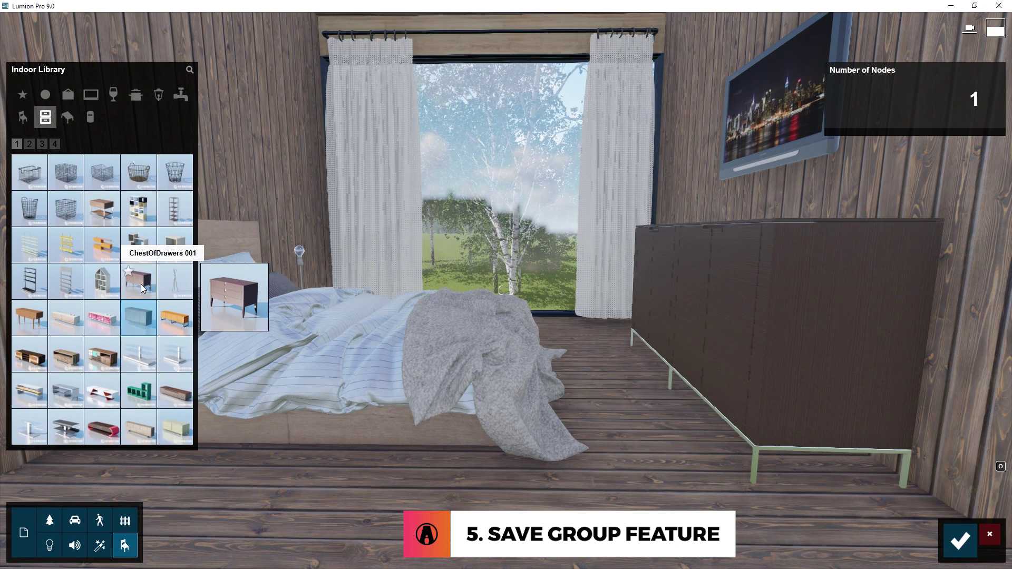
click(66, 354)
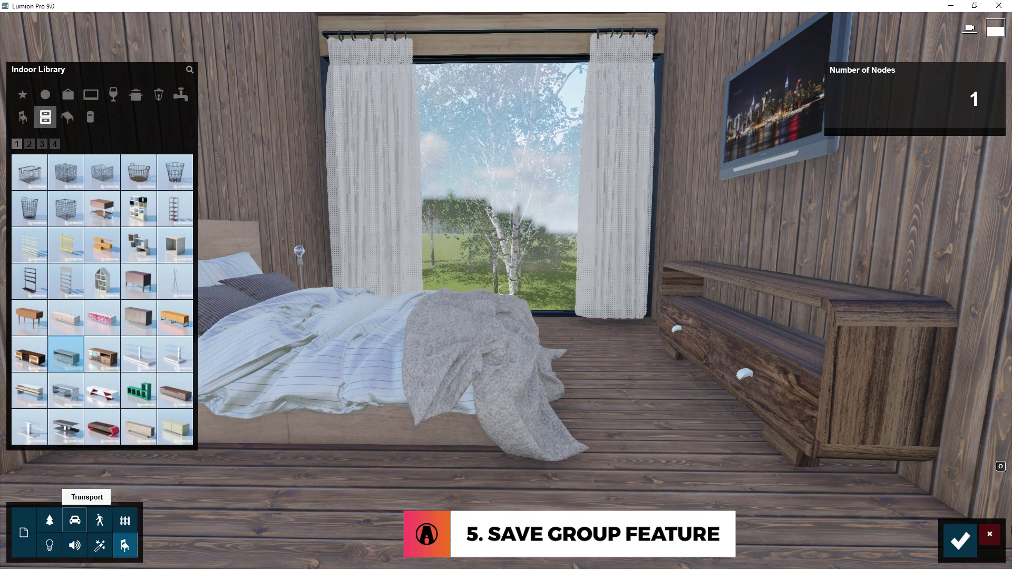
click(970, 542)
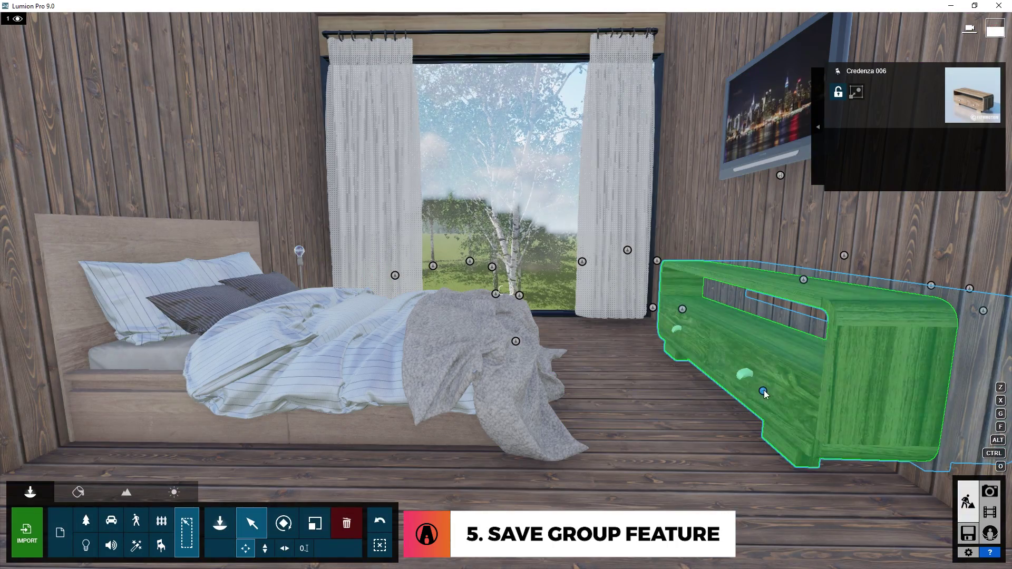
drag(741, 398, 726, 402)
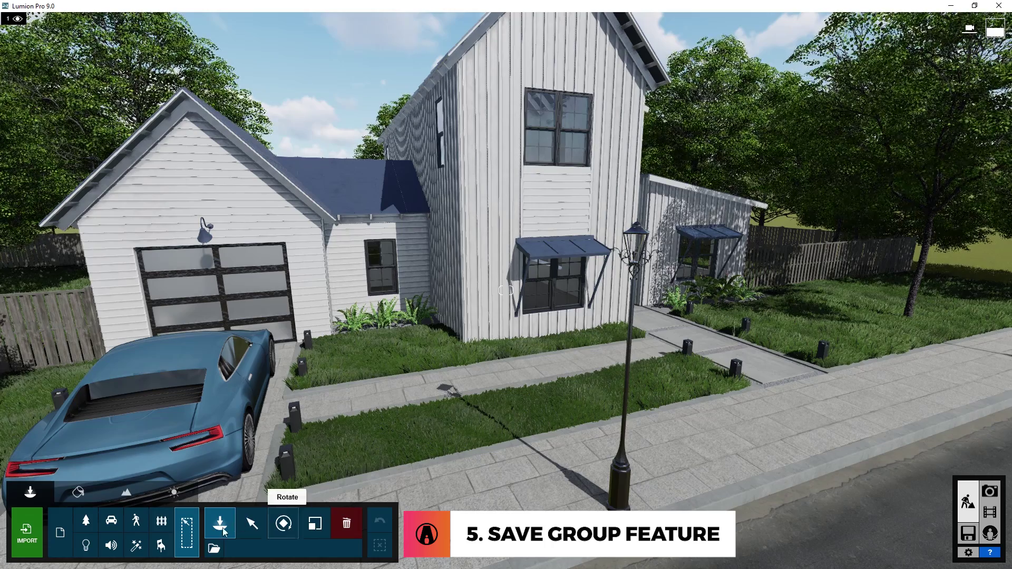
Load a saved plant group onto the front lawn strip and replace its five purple flowering plants with a red-flowered plant
click(213, 548)
click(540, 267)
click(553, 412)
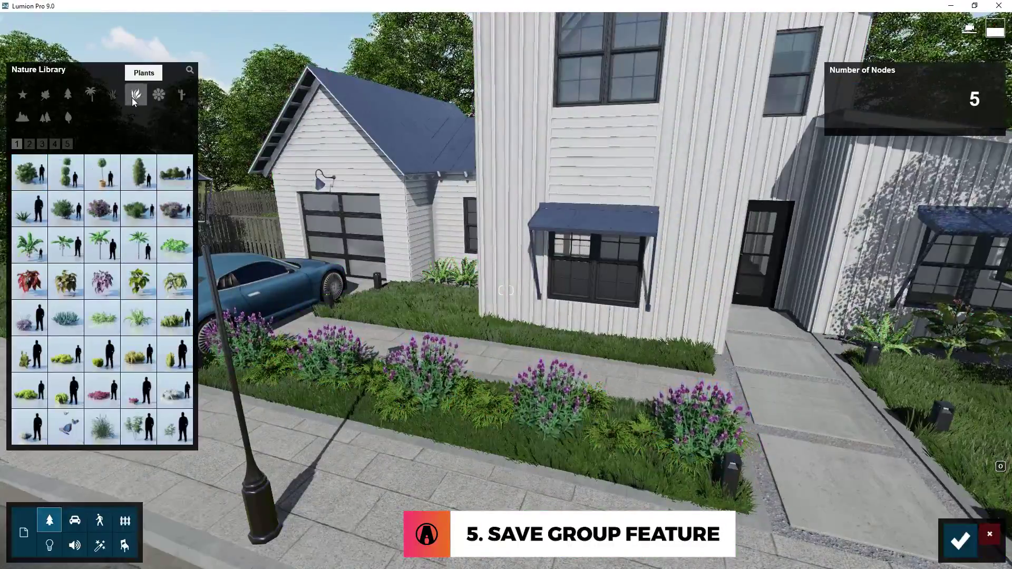
click(139, 317)
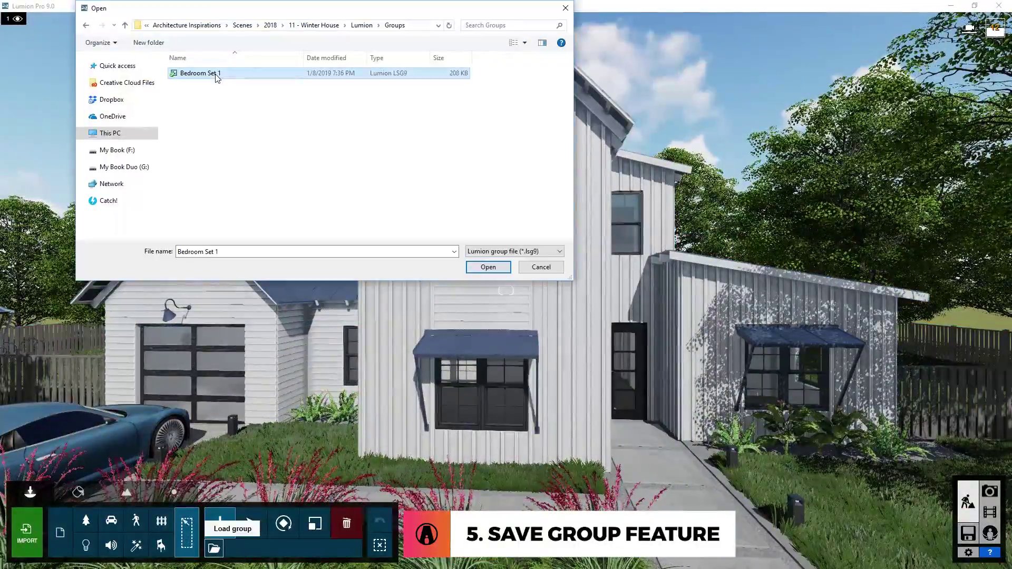
Load the Bedroom Set 1 group and position it on the floor of a room inside the white house
click(494, 269)
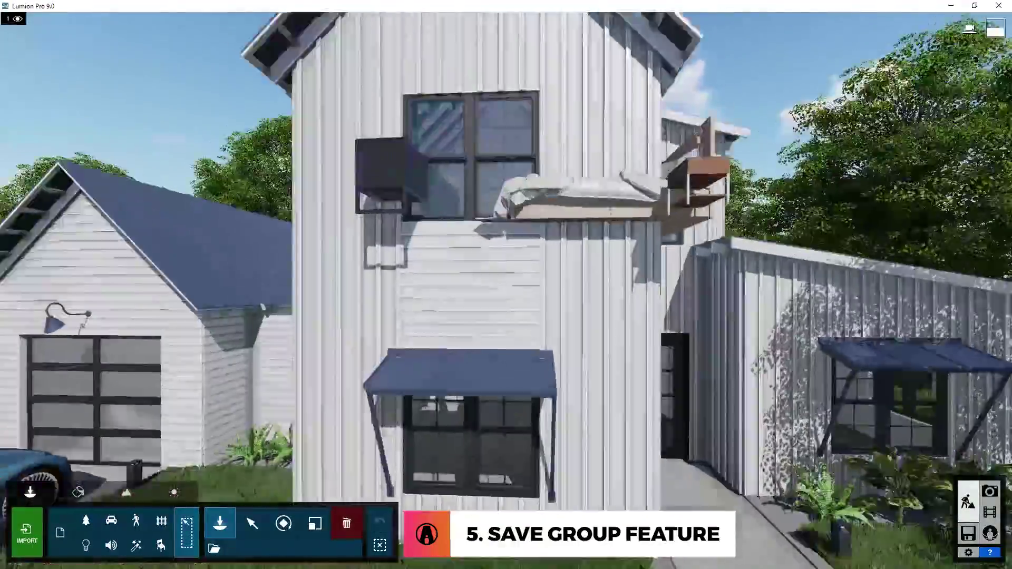
key(w)
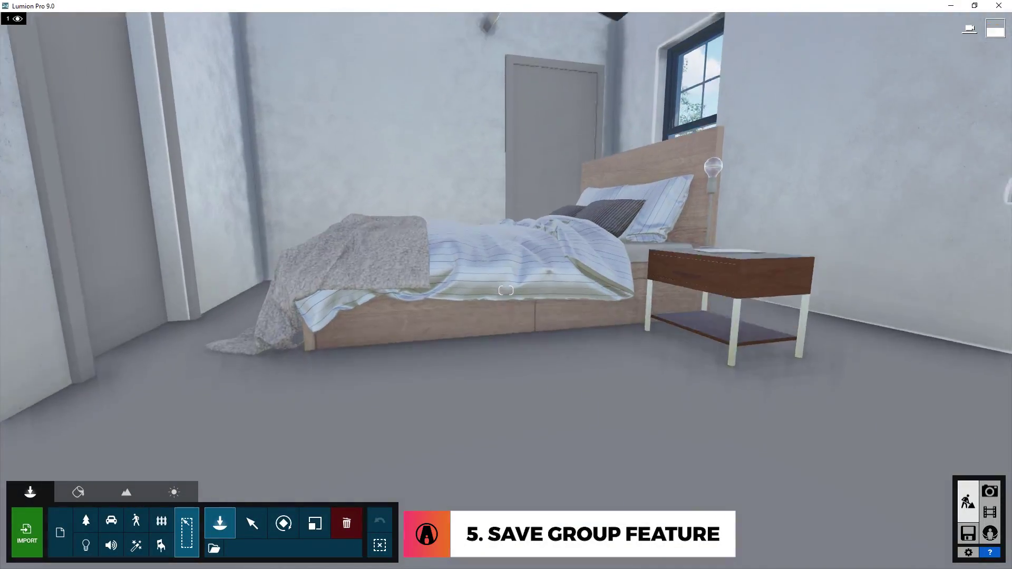
right_drag(505, 290, 554, 296)
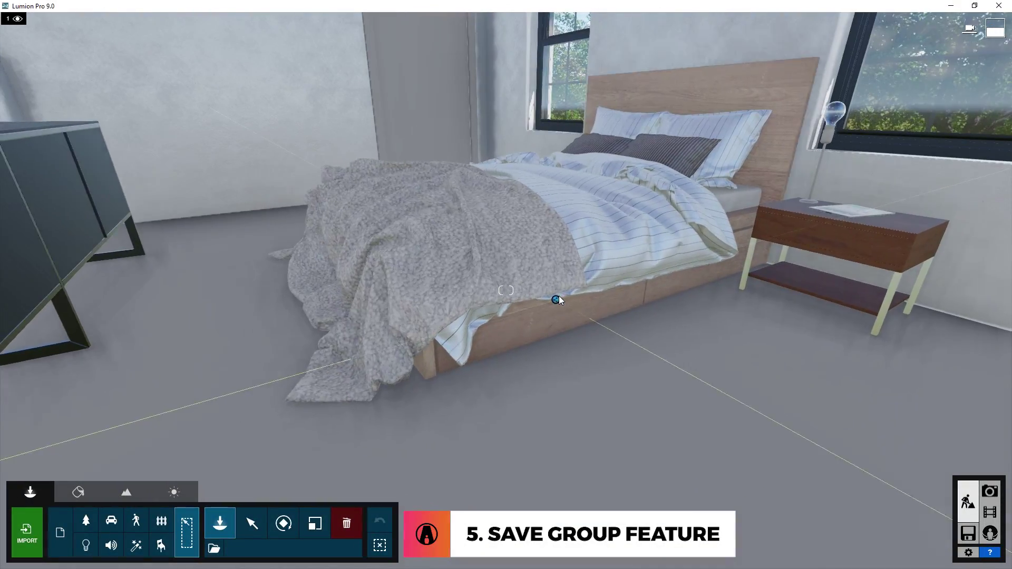